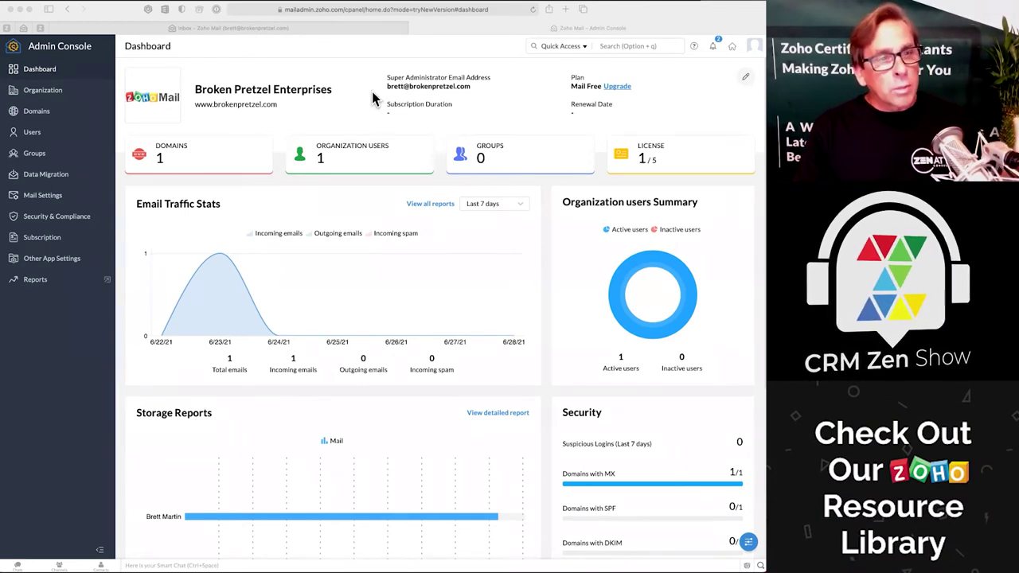
- Review the webmail inbox and the full mailbox settings overview, then return to the Admin Console
{"action": "left_click", "coordinate": [217, 29]}
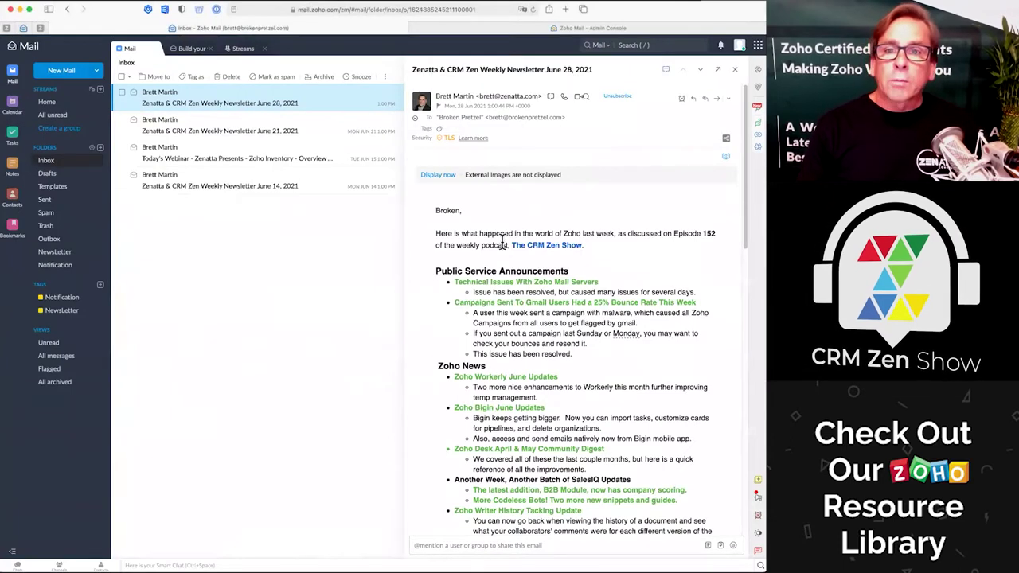
{"action": "left_click", "coordinate": [758, 69]}
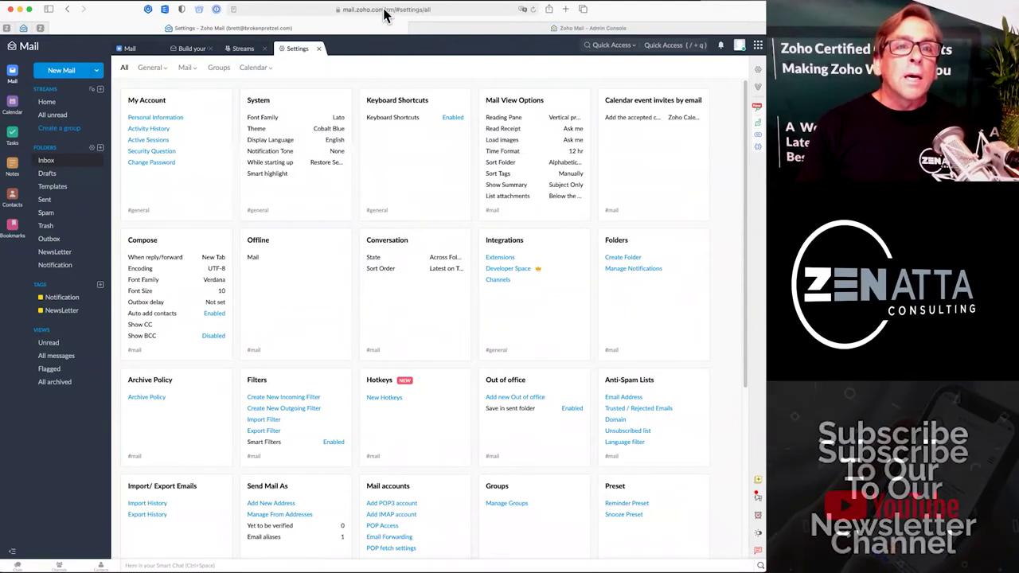
{"action": "left_click", "coordinate": [478, 29]}
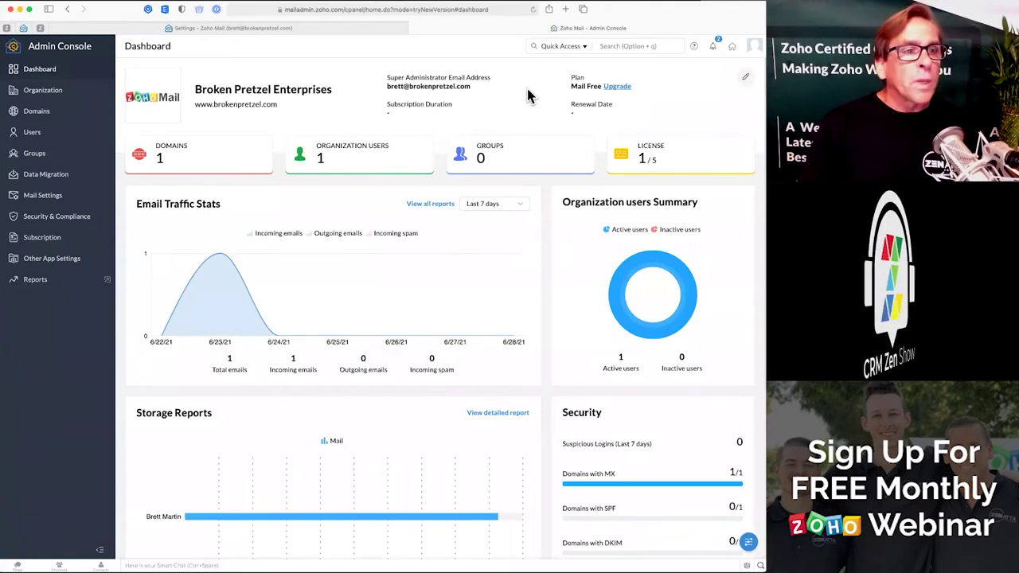
- Examine the general information and MX records of the brokenpretzel.com domain
{"action": "left_click", "coordinate": [33, 118]}
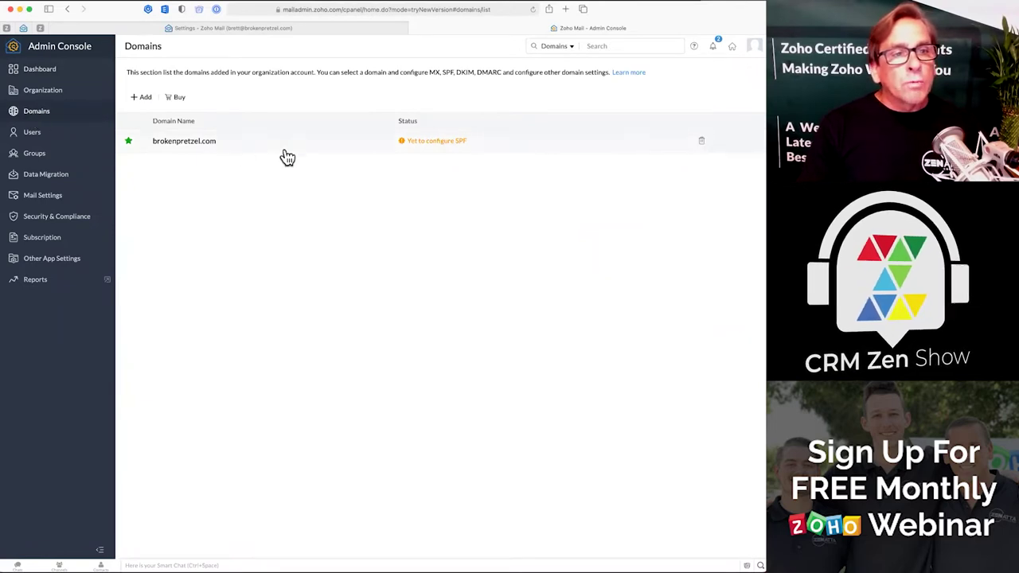
{"action": "left_click", "coordinate": [191, 144]}
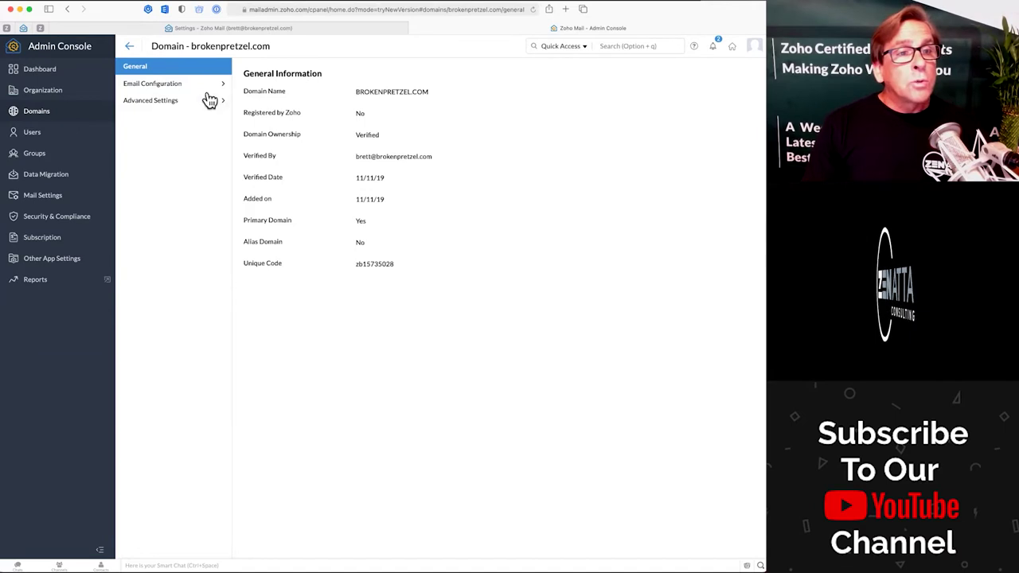
{"action": "left_click", "coordinate": [186, 88]}
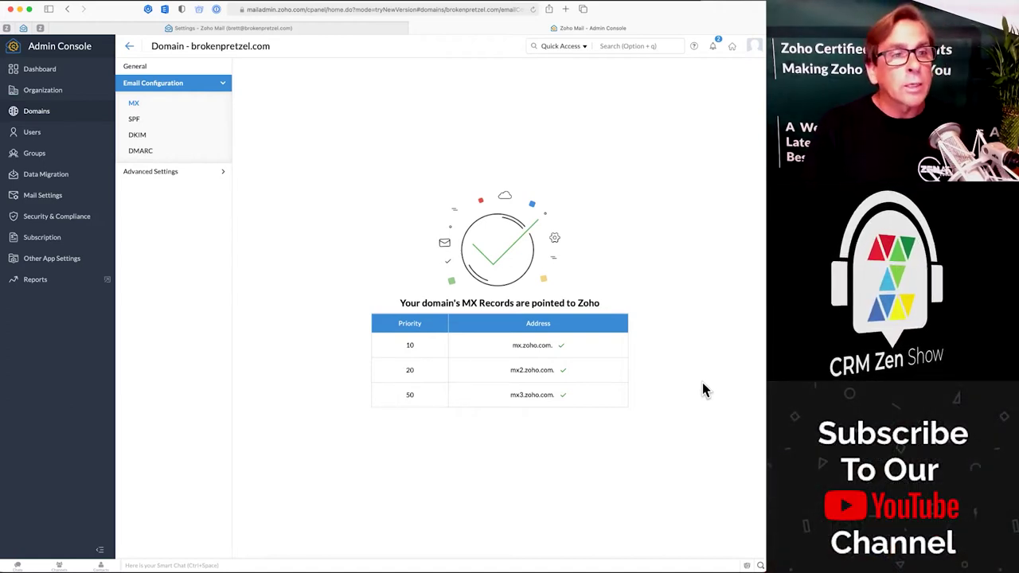
- Review the domain's SPF instructions, noting the DNS manager, and copy the SPF TXT value
{"action": "left_click", "coordinate": [134, 121]}
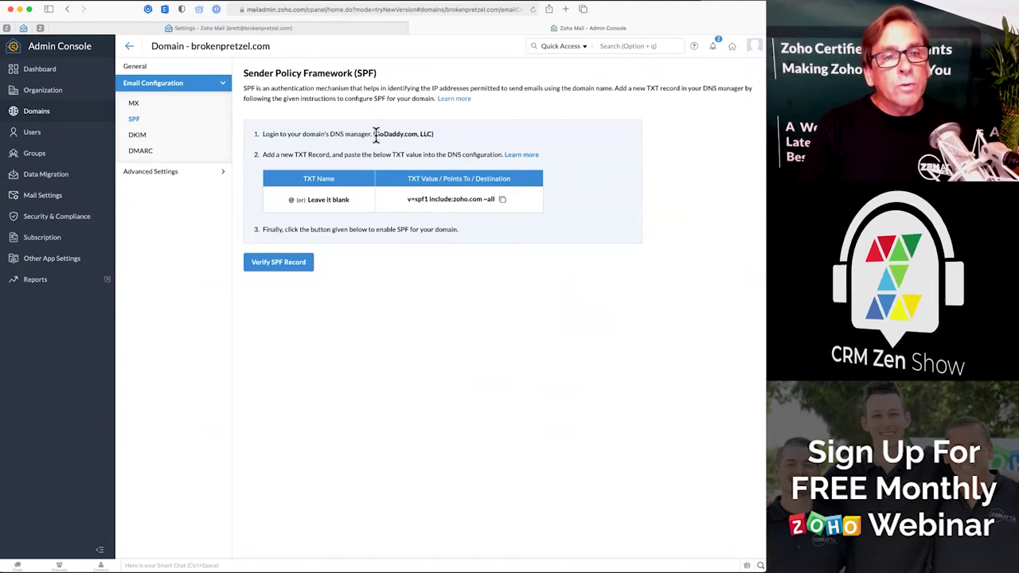
{"action": "left_click_drag", "start_coordinate": [376, 134], "coordinate": [433, 135]}
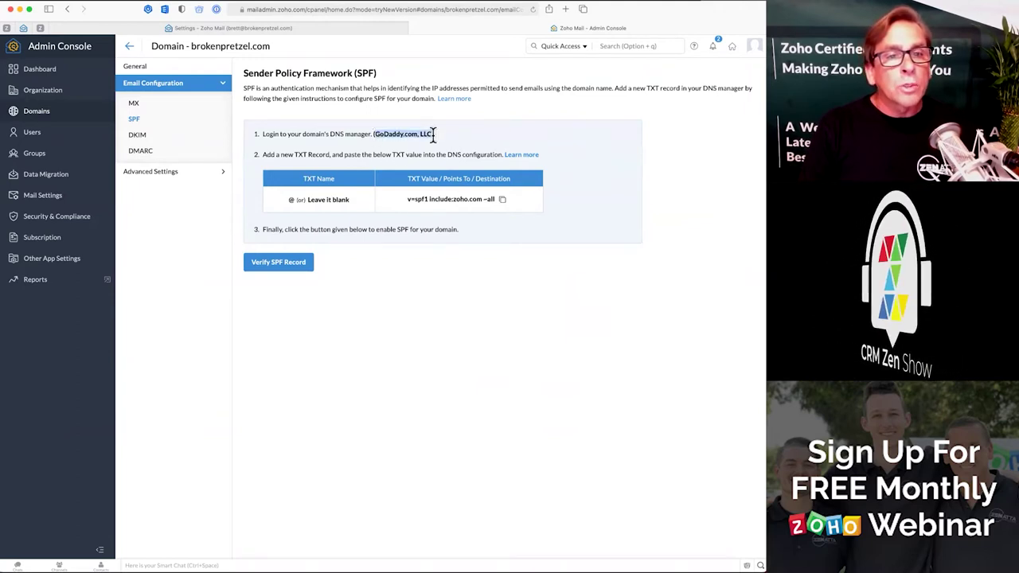
{"action": "left_click", "coordinate": [439, 273]}
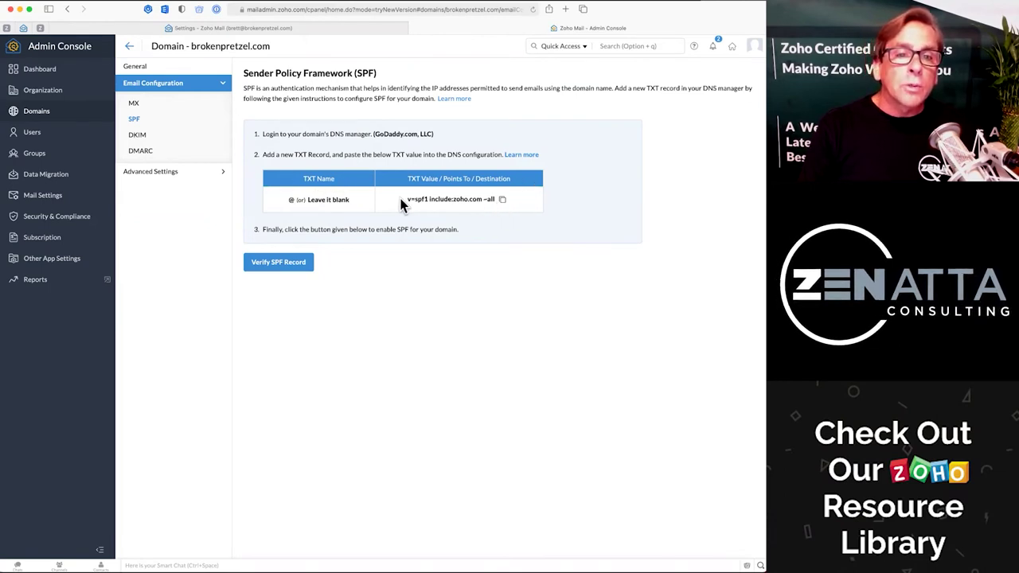
{"action": "left_click", "coordinate": [502, 199]}
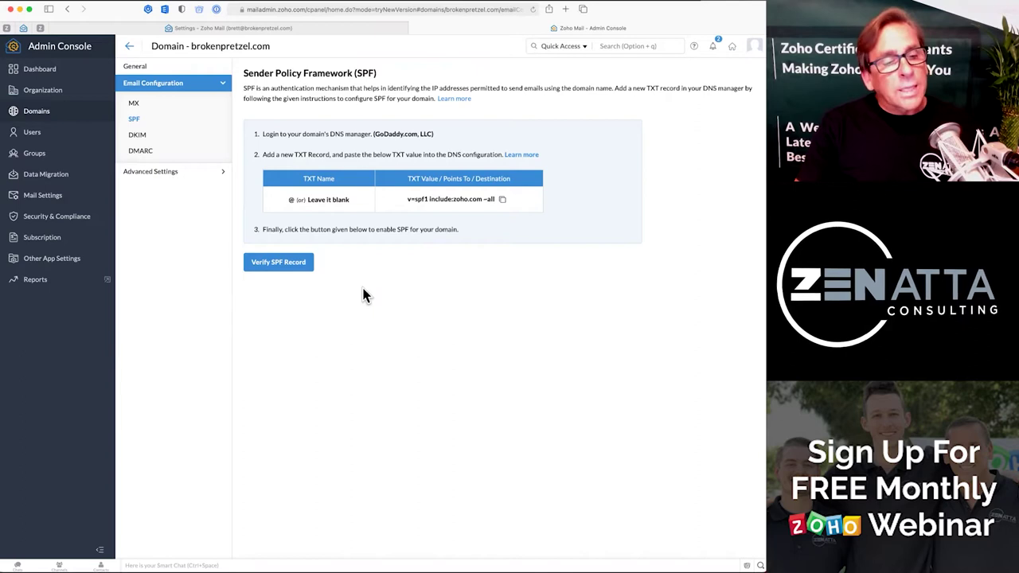
- Review the domain's DKIM record and its DMARC policy options
{"action": "left_click", "coordinate": [136, 137]}
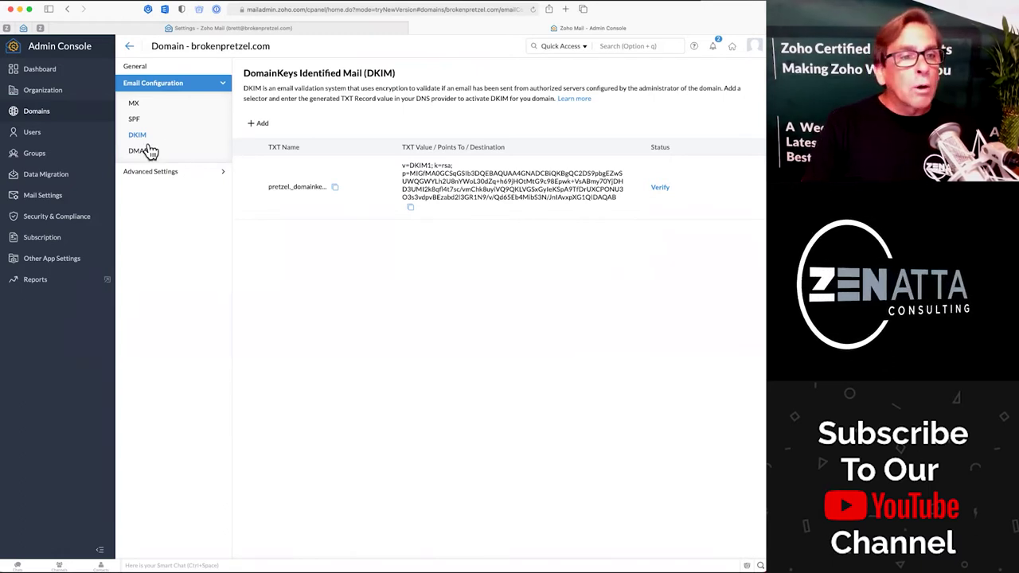
{"action": "left_click", "coordinate": [143, 152]}
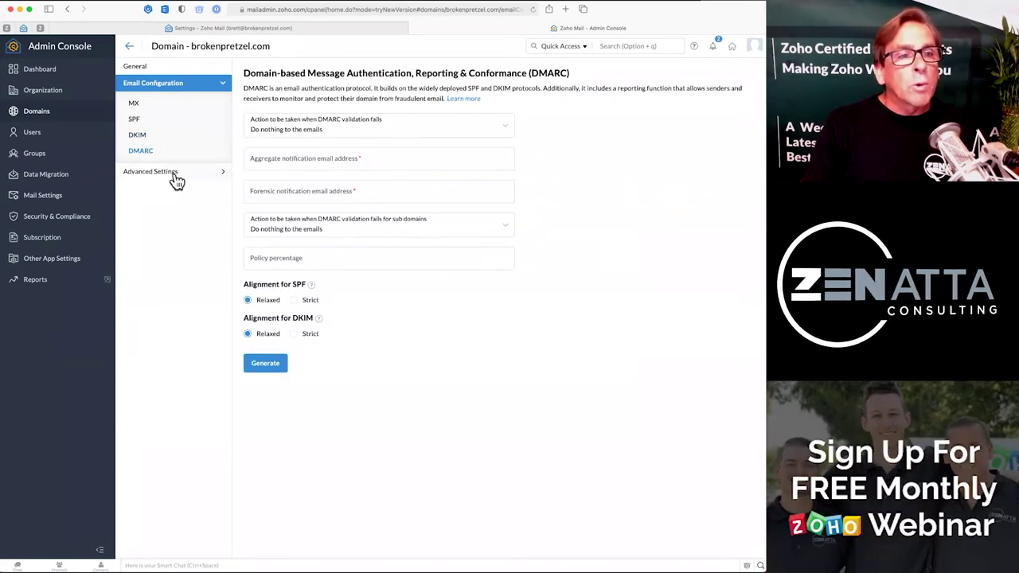
- Review the domain's advanced settings, including Subdomain Stripping and Catch-all Address, and revisit its MX records
{"action": "left_click", "coordinate": [175, 171]}
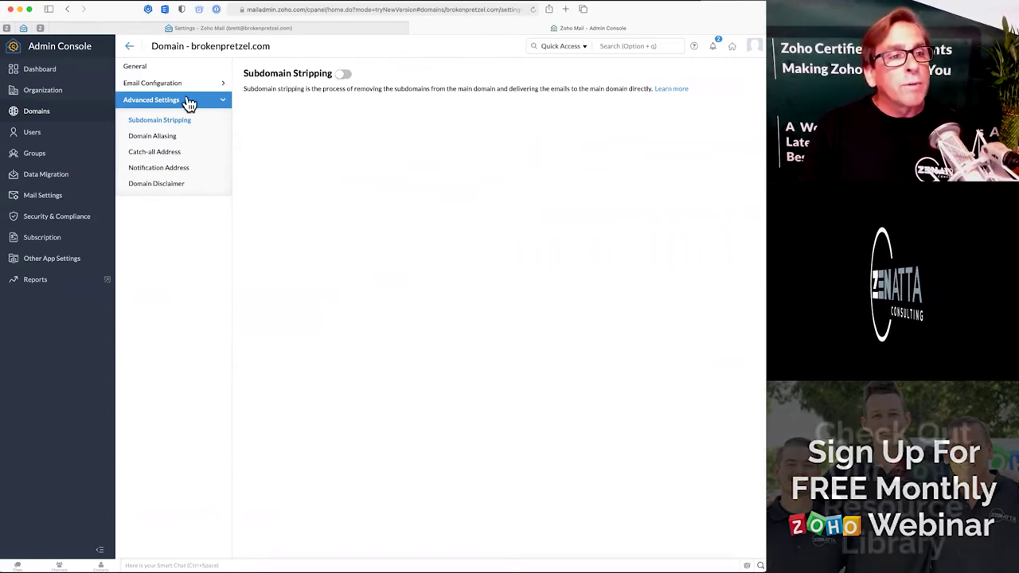
{"action": "left_click", "coordinate": [164, 155]}
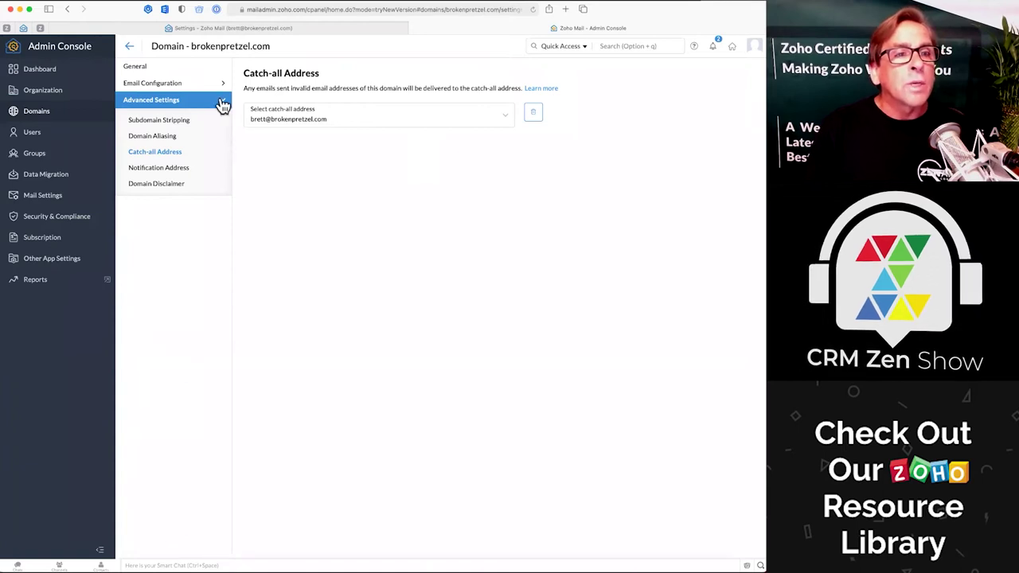
{"action": "left_click", "coordinate": [157, 86]}
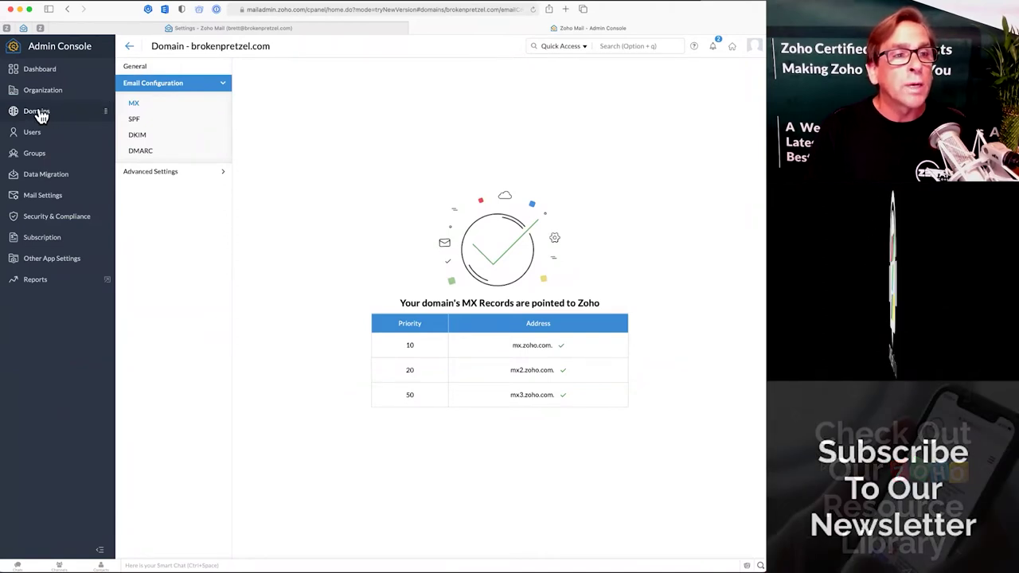
{"action": "left_click", "coordinate": [196, 170]}
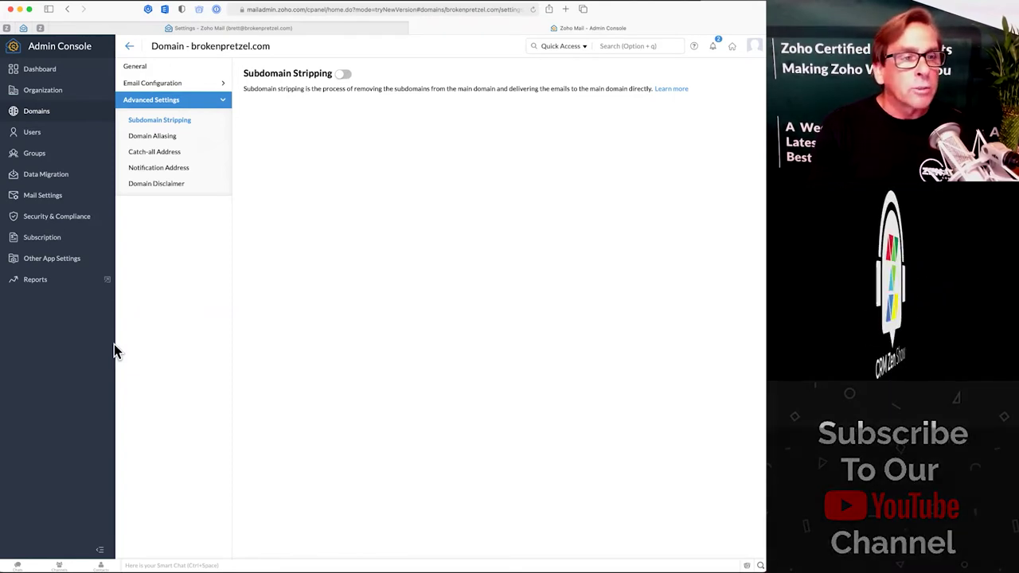
- Compare the organization dashboard in the Admin Console with the individual mailbox's inbox and settings overview
{"action": "left_click", "coordinate": [41, 71]}
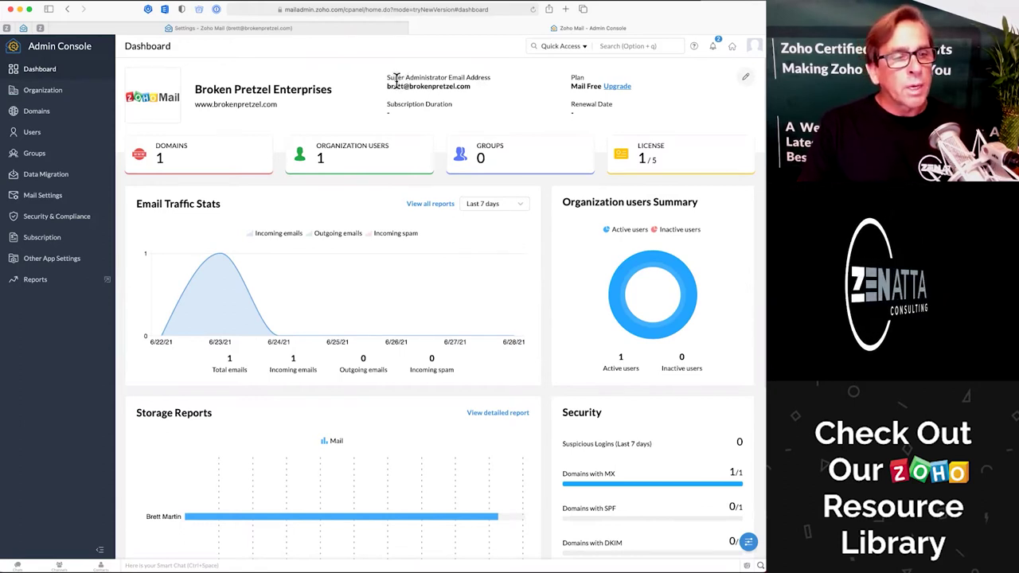
{"action": "left_click", "coordinate": [265, 34]}
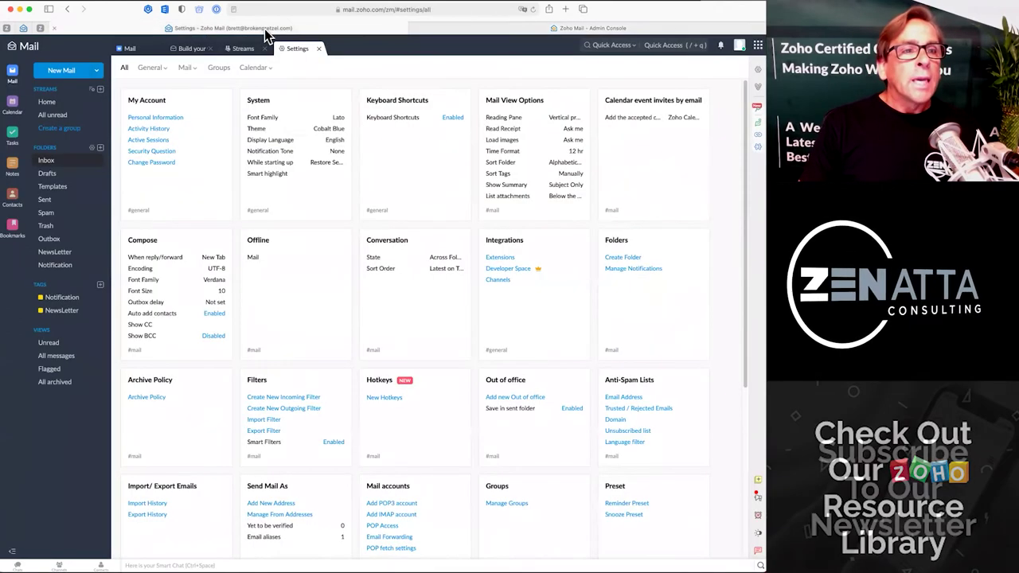
{"action": "left_click", "coordinate": [48, 103]}
{"action": "left_click", "coordinate": [132, 49]}
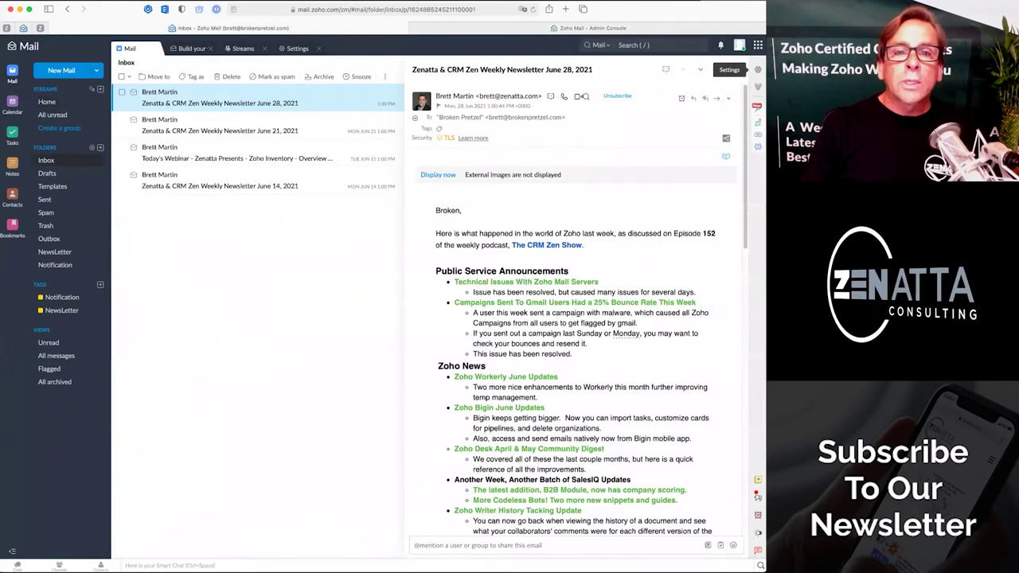
{"action": "left_click", "coordinate": [297, 48]}
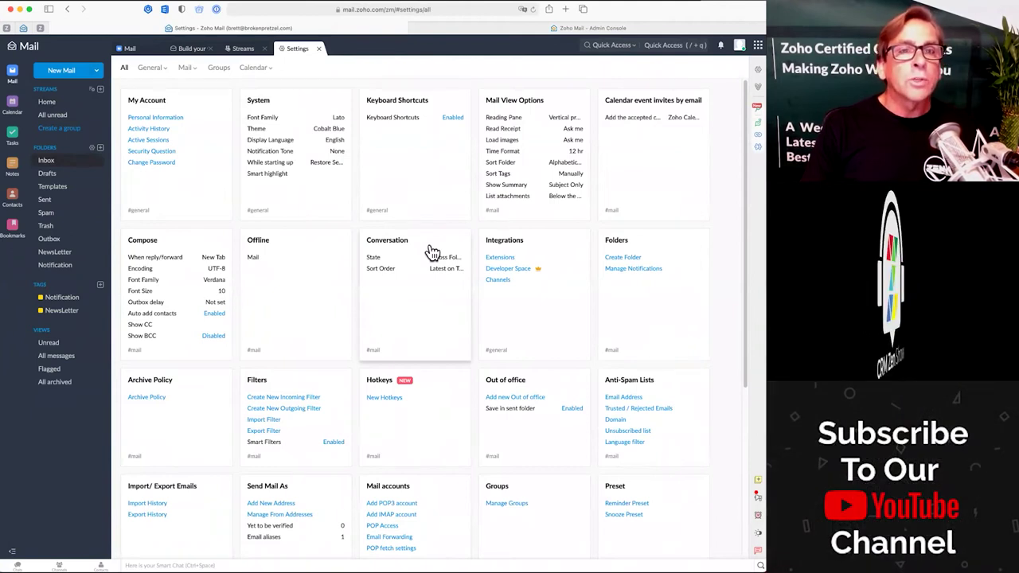
- Look up the super administrator in the Admin Console's users and review their personal information and group memberships
{"action": "left_click", "coordinate": [530, 29]}
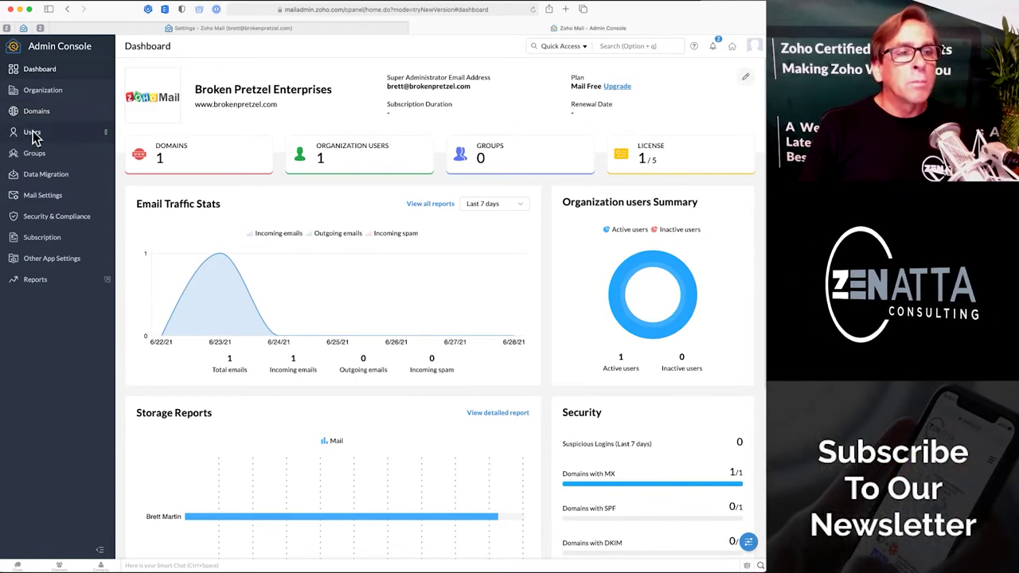
{"action": "left_click", "coordinate": [32, 133]}
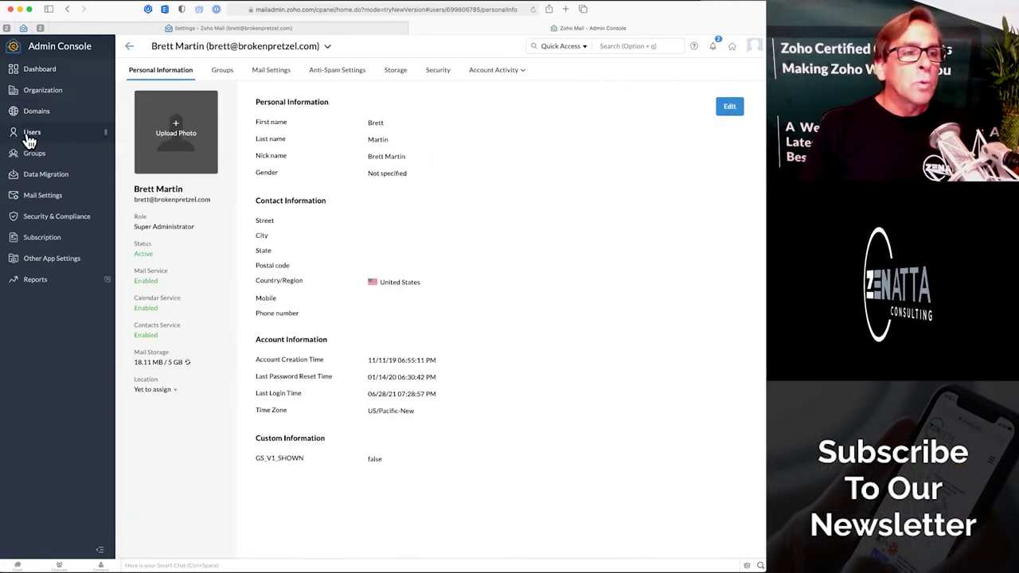
{"action": "left_click", "coordinate": [129, 47]}
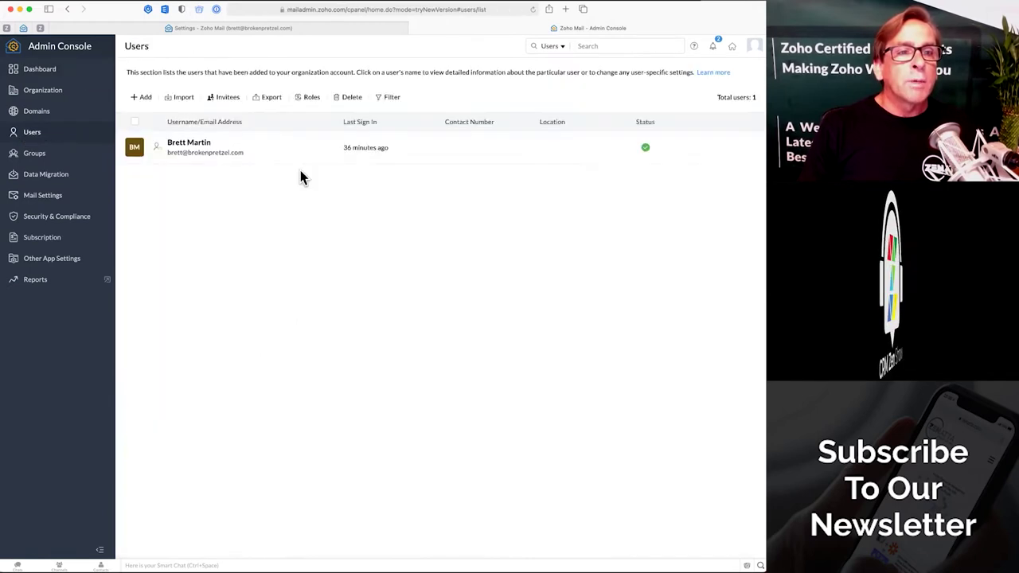
{"action": "left_click", "coordinate": [210, 151]}
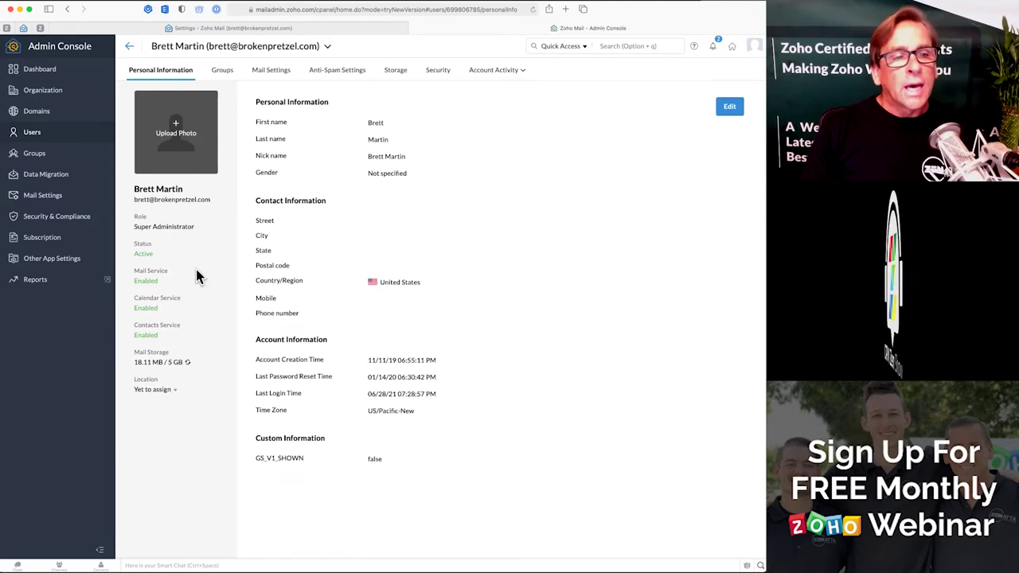
{"action": "left_click", "coordinate": [225, 71]}
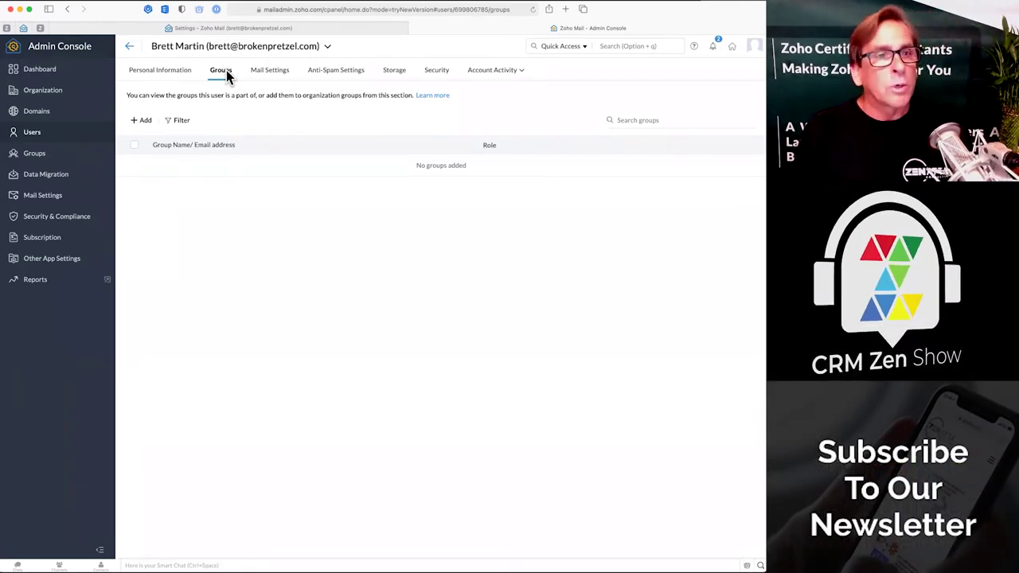
- Review the user's mail settings for email alias, email forwarding, out of office and signature
{"action": "left_click", "coordinate": [268, 72]}
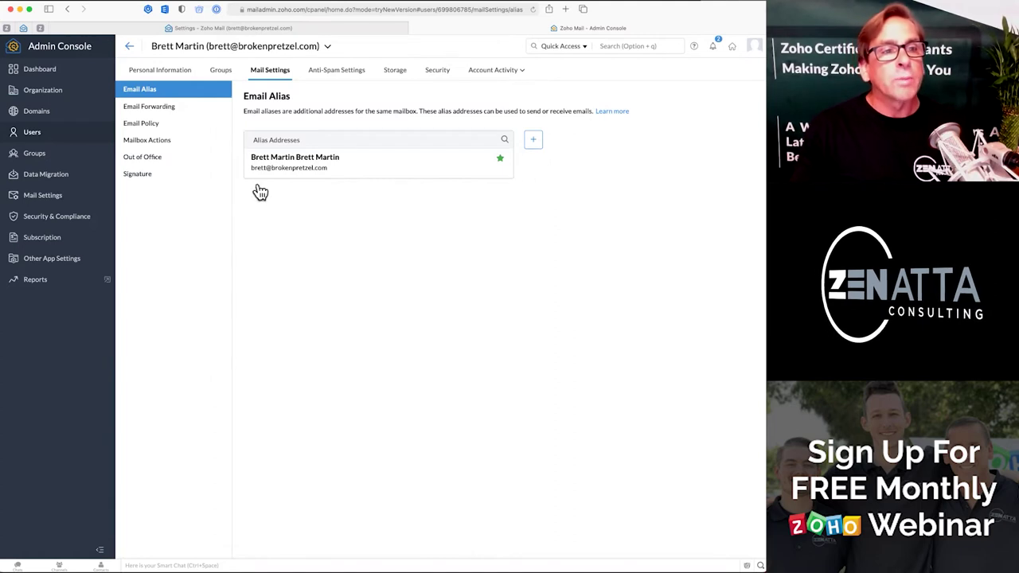
{"action": "left_click", "coordinate": [147, 111]}
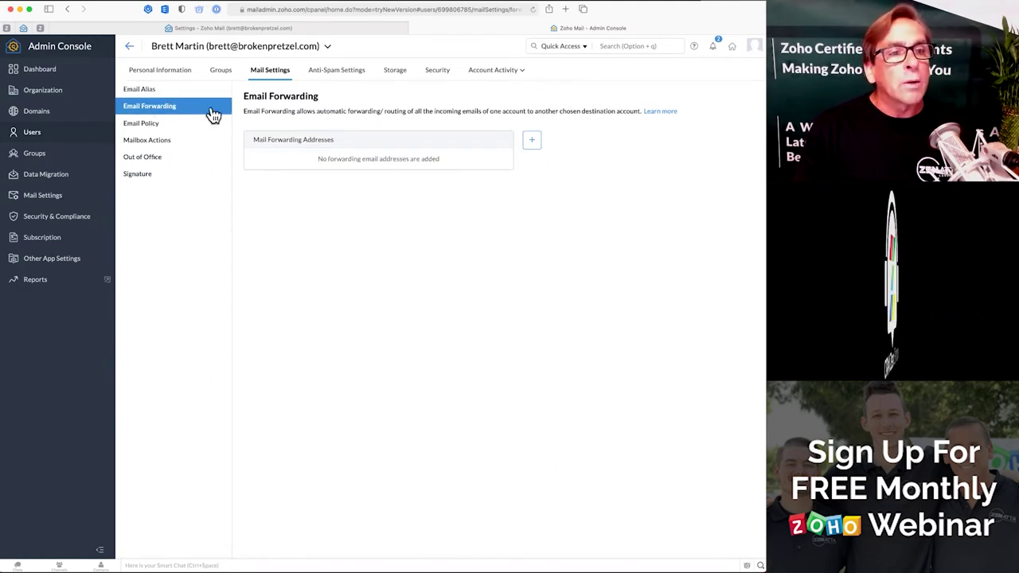
{"action": "left_click", "coordinate": [147, 157]}
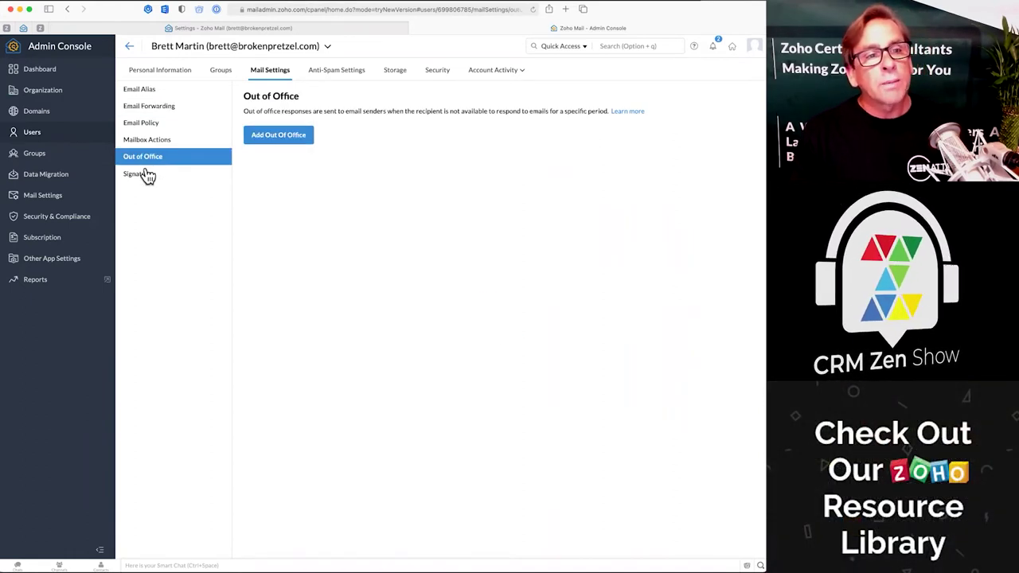
{"action": "left_click", "coordinate": [147, 175]}
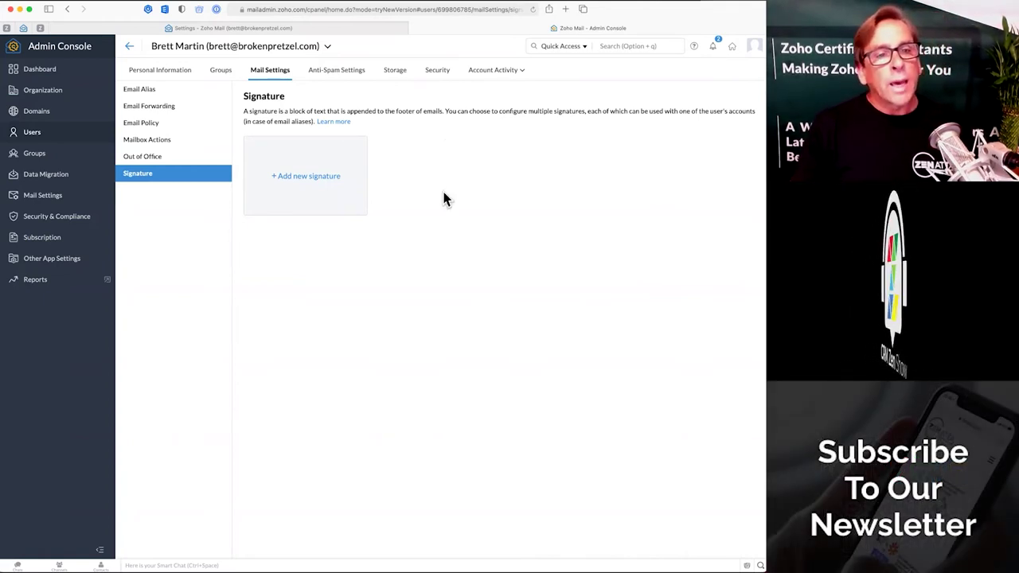
{"action": "left_click", "coordinate": [137, 156]}
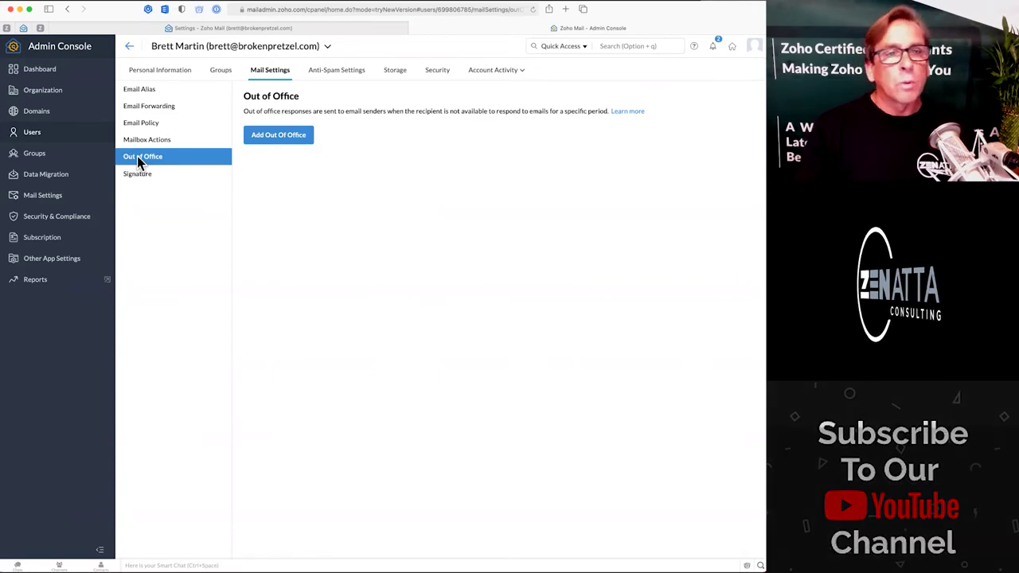
- Review the user's anti-spam allowed and blocked lists, and the plan options in their storage allocation
{"action": "left_click", "coordinate": [347, 78]}
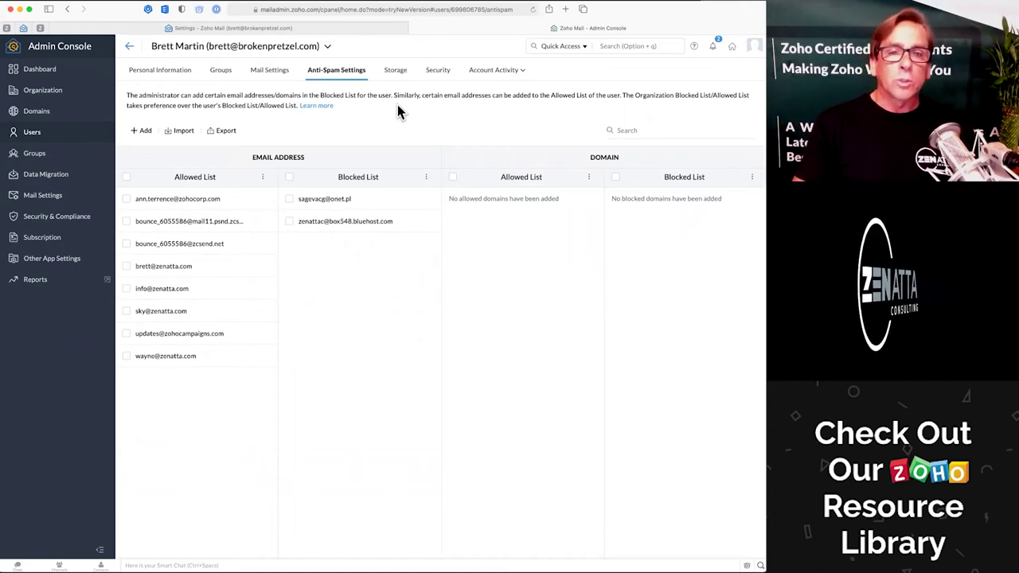
{"action": "left_click", "coordinate": [398, 73]}
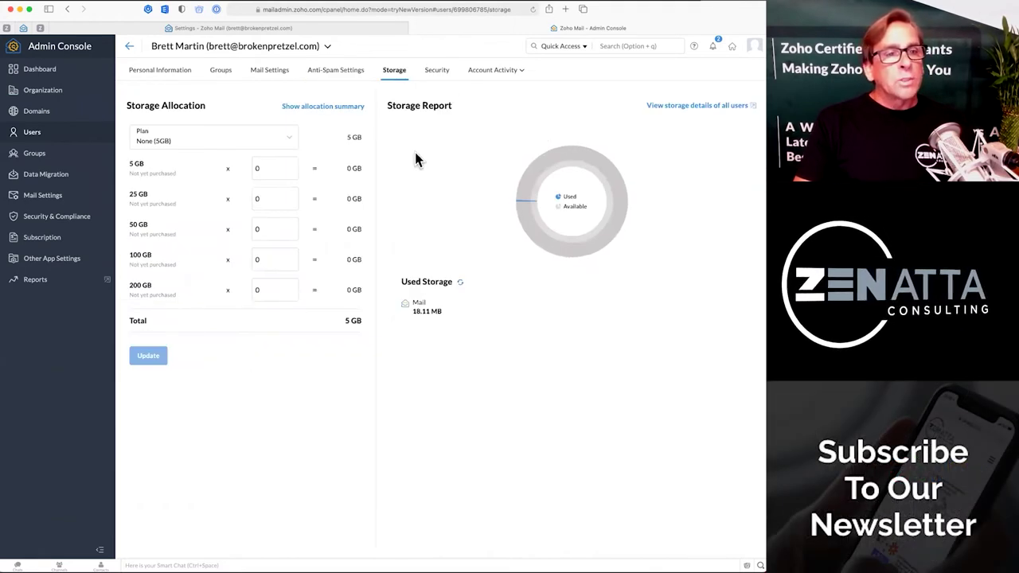
{"action": "left_click", "coordinate": [287, 141]}
{"action": "left_click", "coordinate": [234, 160]}
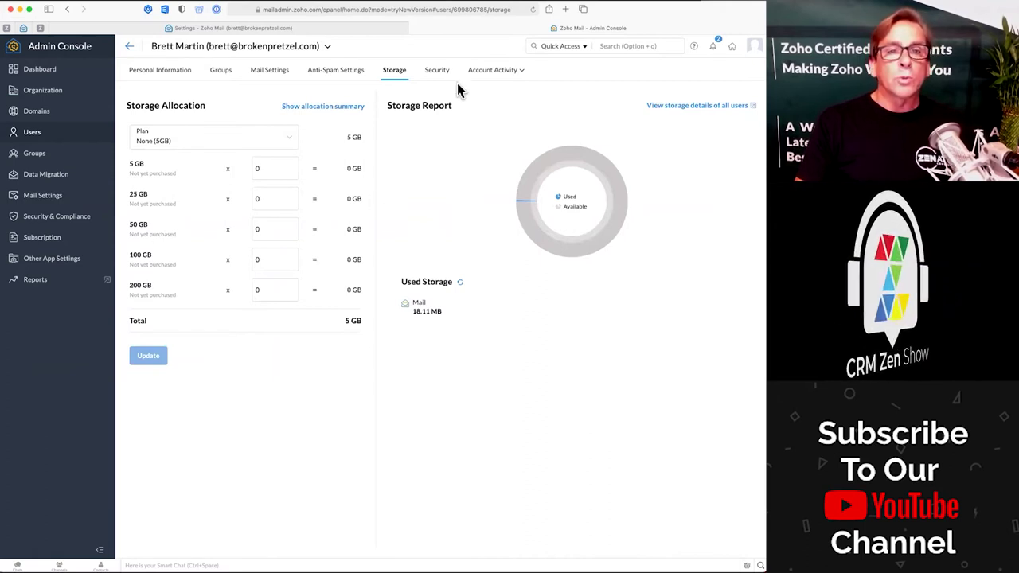
- Review the user's security settings for allowed IP addresses and password change, and their login history and session history
{"action": "left_click", "coordinate": [437, 70]}
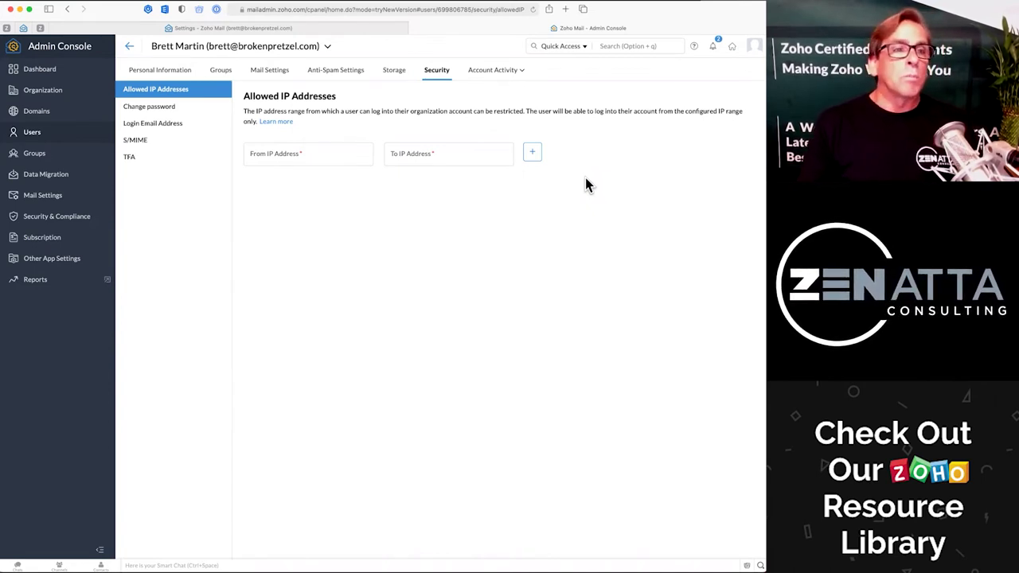
{"action": "left_click", "coordinate": [164, 107]}
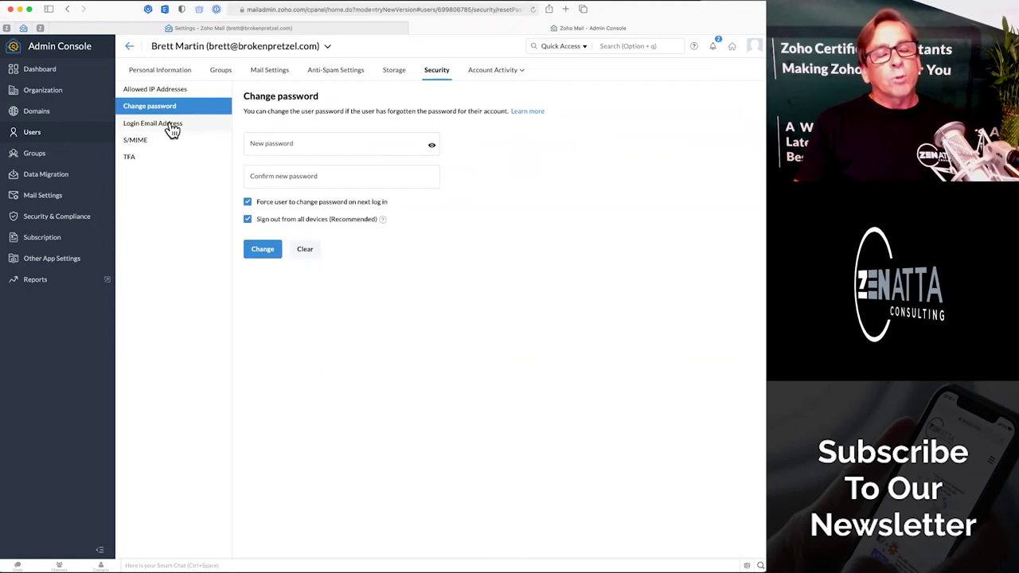
{"action": "left_click", "coordinate": [510, 73]}
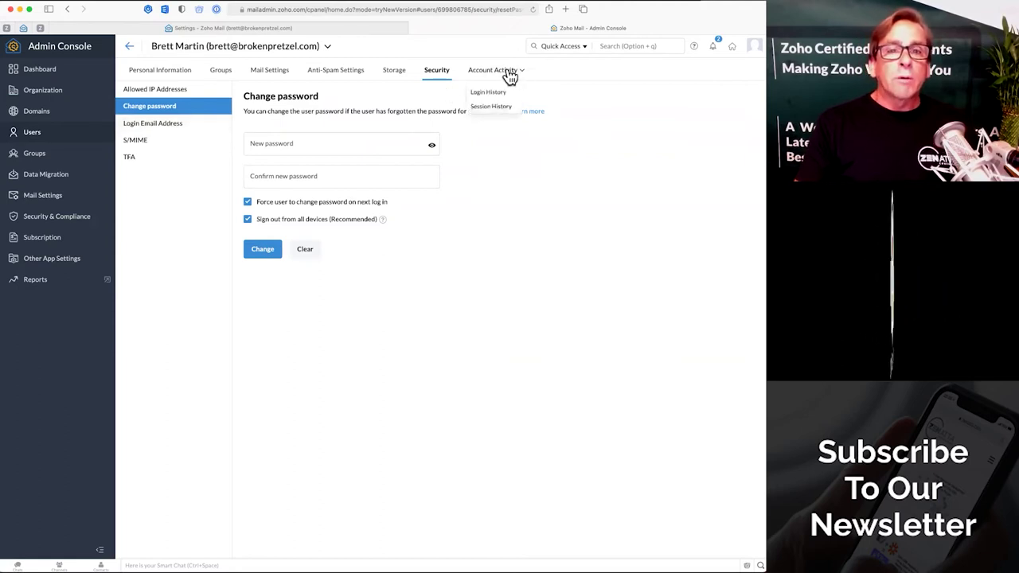
{"action": "left_click", "coordinate": [503, 97]}
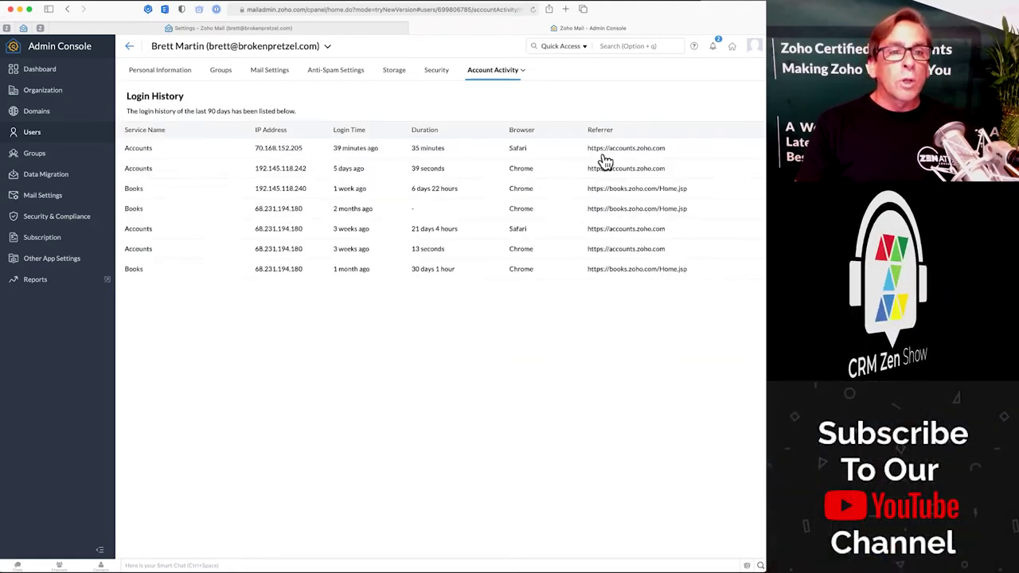
{"action": "left_click", "coordinate": [502, 74]}
{"action": "left_click", "coordinate": [501, 111]}
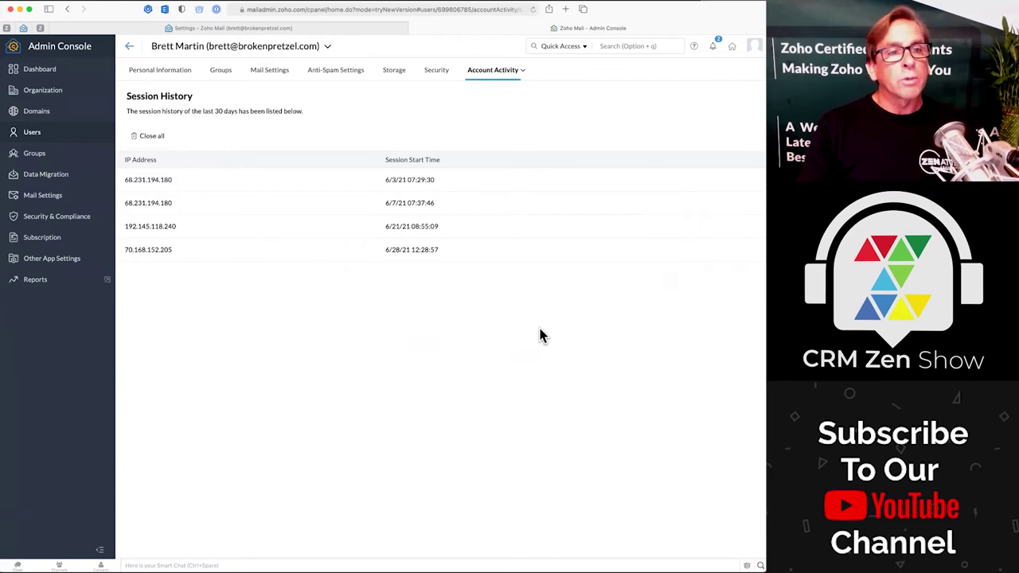
{"action": "left_click", "coordinate": [129, 49]}
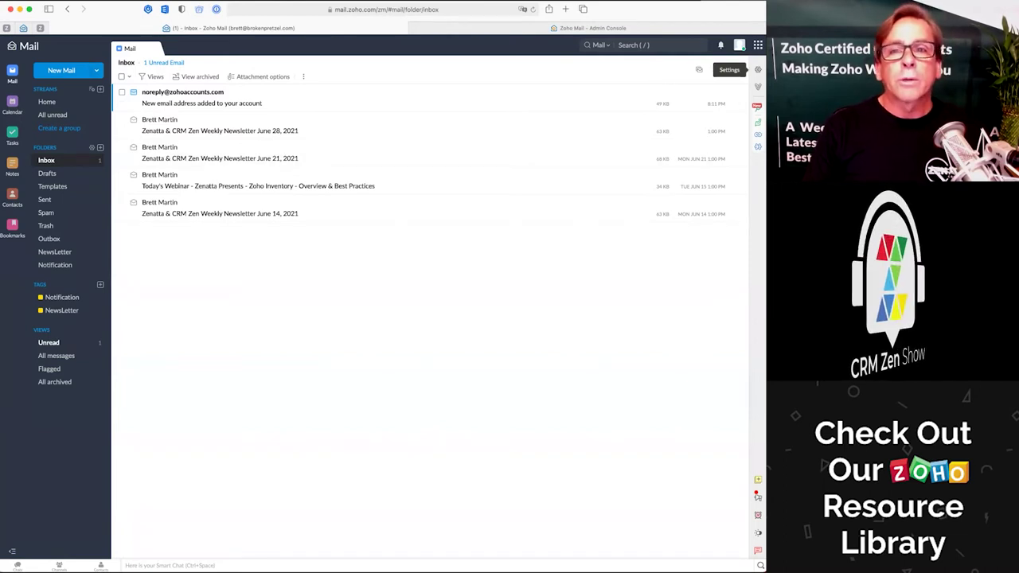
- Look through the individual mailbox's mail settings and examine the existing signature in Signatures
{"action": "left_click", "coordinate": [757, 69]}
{"action": "scroll", "coordinate": [566, 405], "scroll_direction": "down", "scroll_amount": 5}
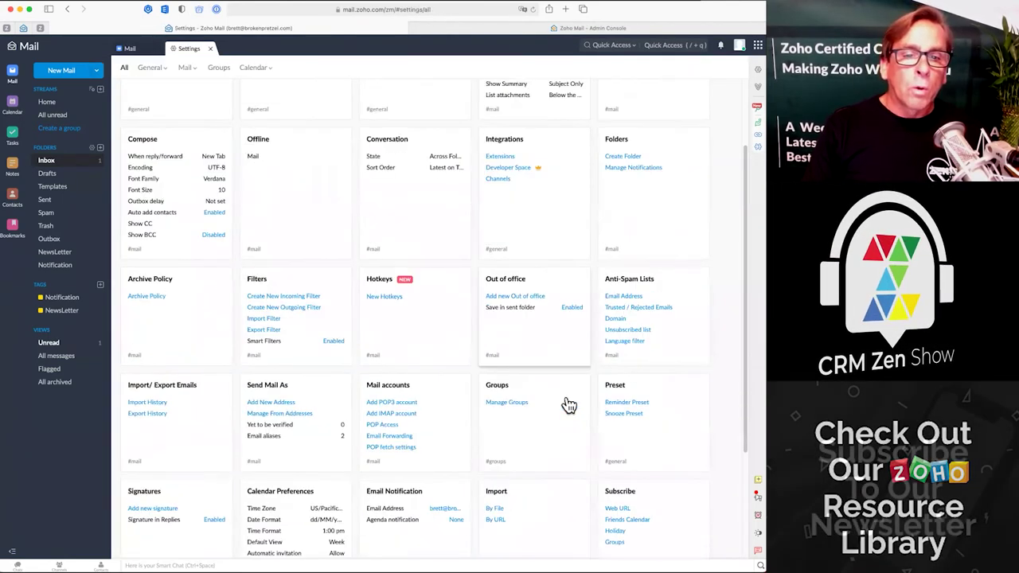
{"action": "scroll", "coordinate": [598, 300], "scroll_direction": "up", "scroll_amount": 5}
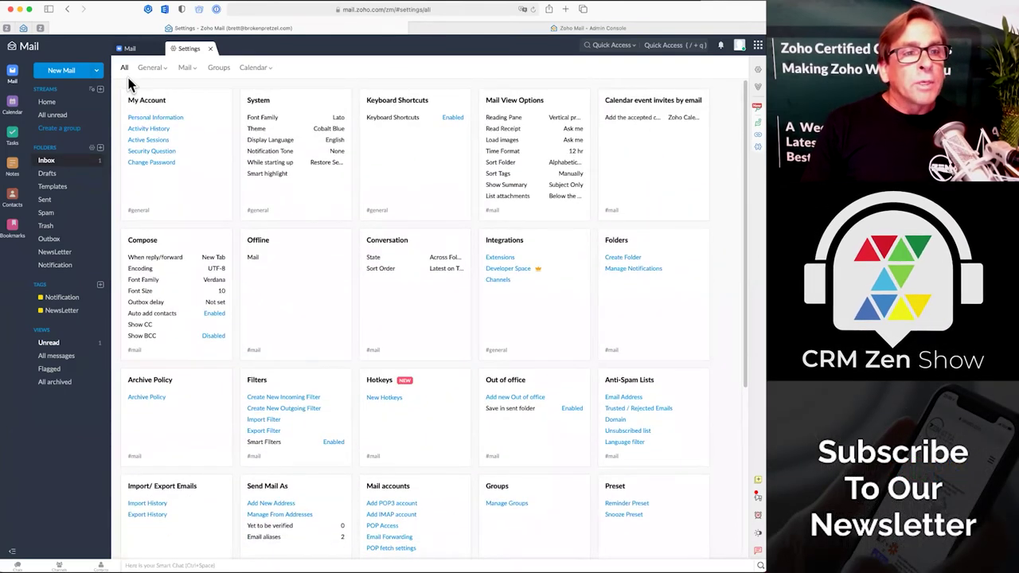
{"action": "left_click", "coordinate": [189, 70]}
{"action": "left_click", "coordinate": [185, 69]}
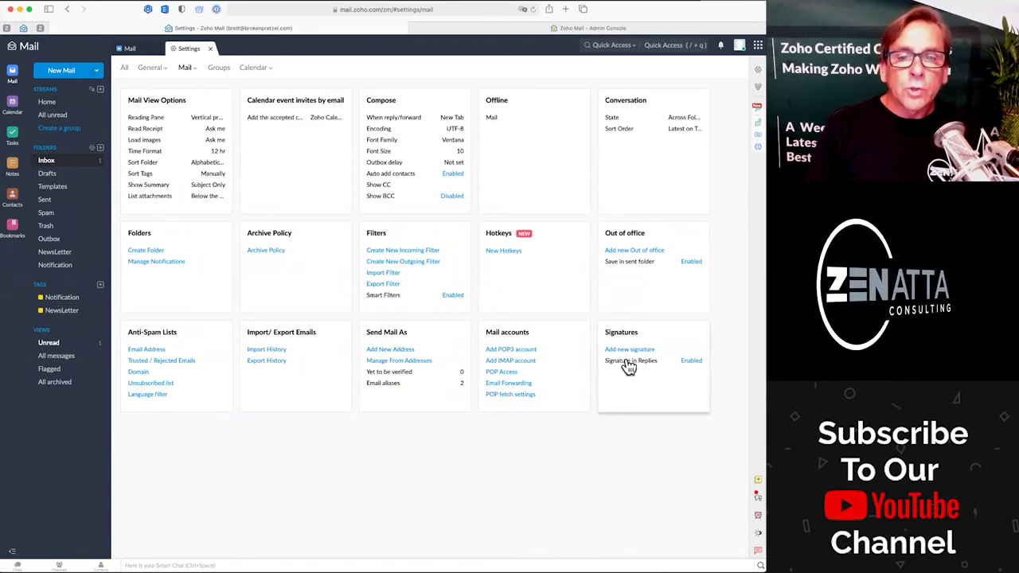
{"action": "left_click", "coordinate": [629, 366]}
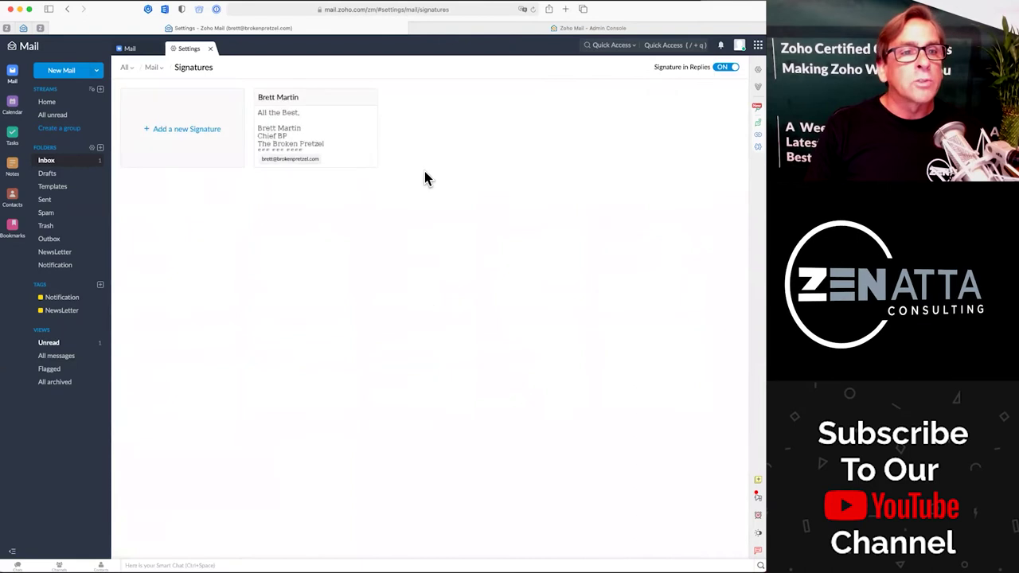
{"action": "left_click", "coordinate": [306, 114]}
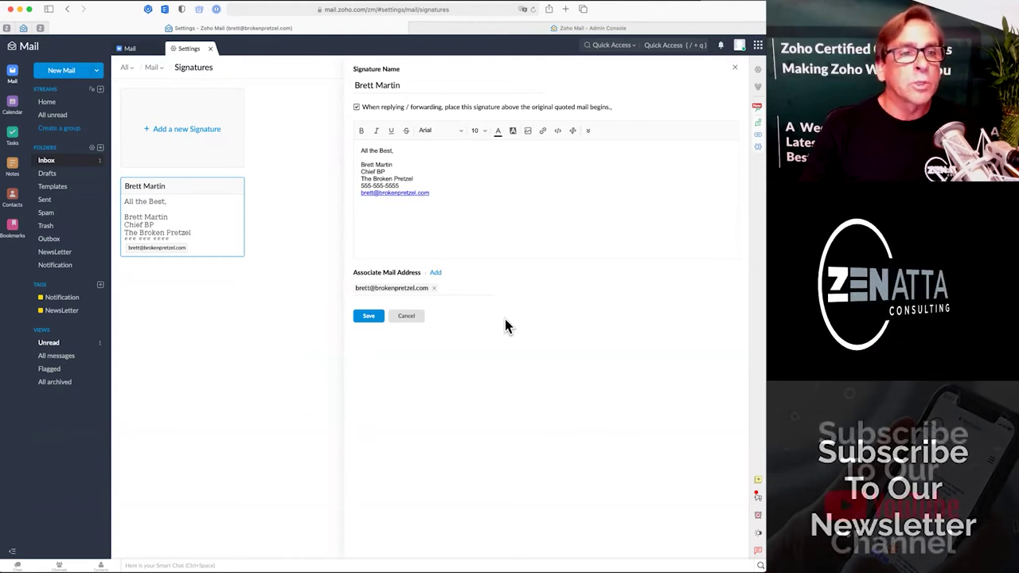
- Start a new signature named "Support" and associate it with the support mail address
{"action": "left_click", "coordinate": [185, 132]}
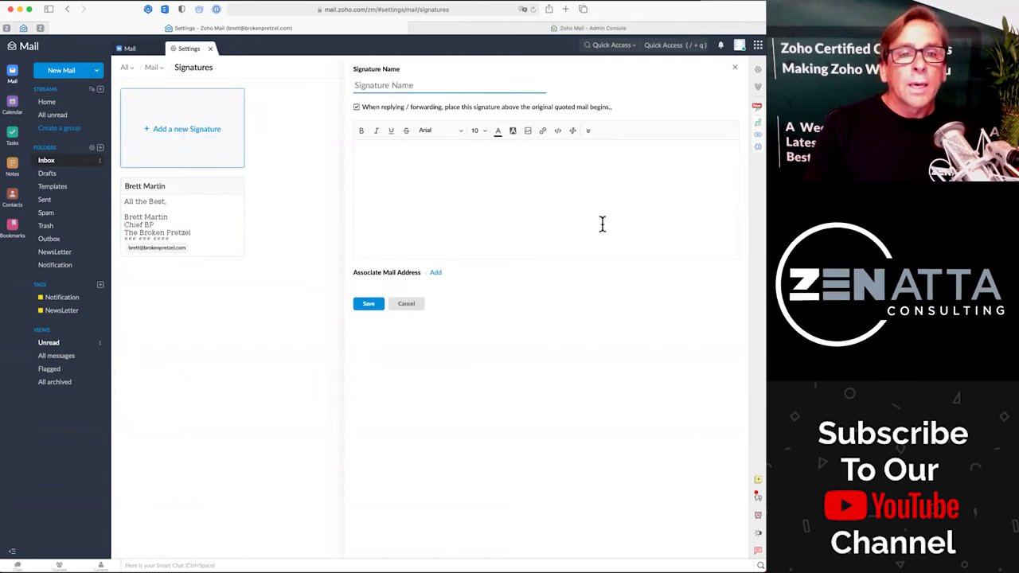
{"action": "left_click", "coordinate": [437, 273]}
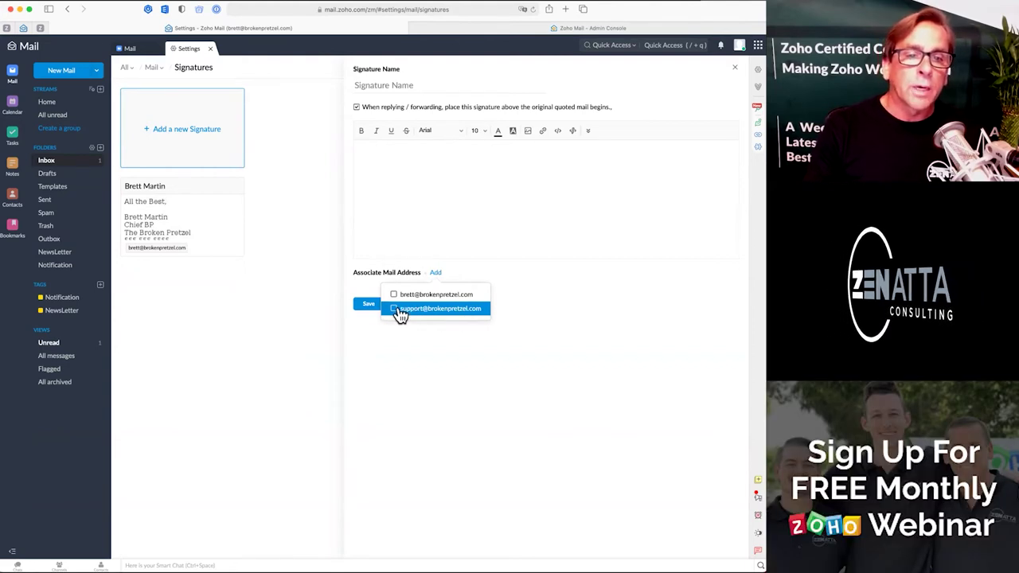
{"action": "left_click", "coordinate": [395, 310]}
{"action": "left_click", "coordinate": [567, 326]}
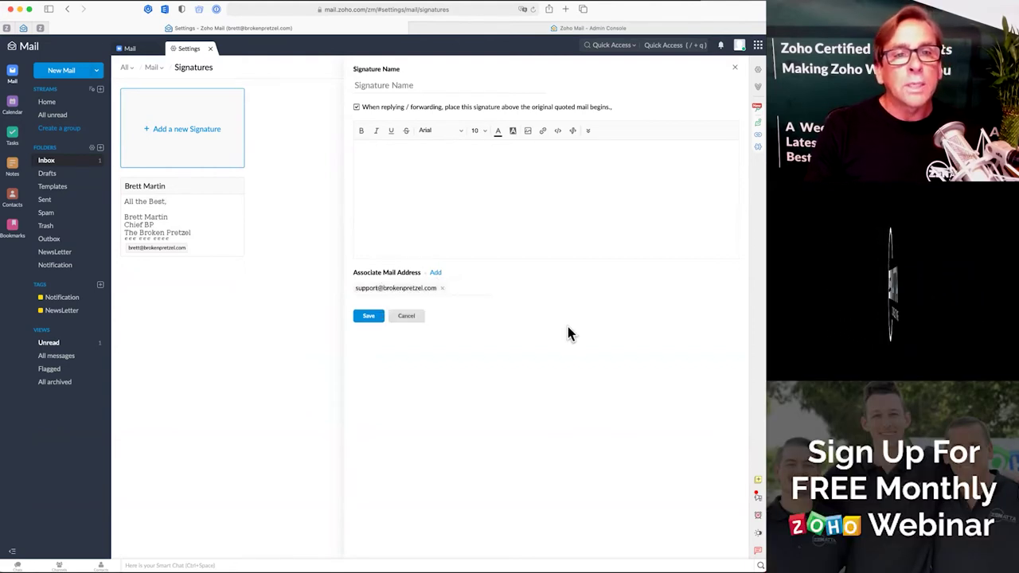
{"action": "left_click", "coordinate": [417, 85]}
{"action": "type", "text": "Support"}
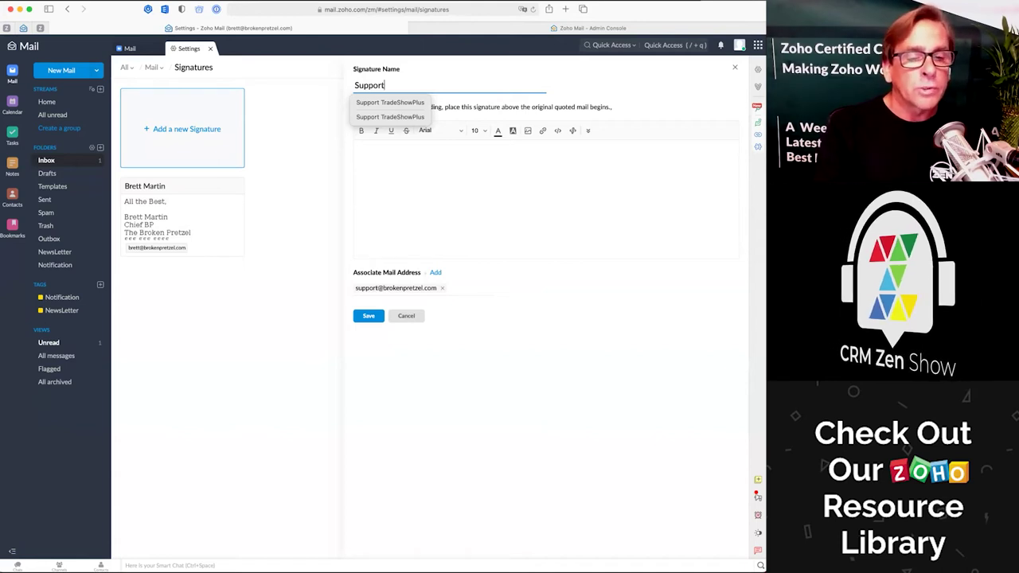
- Write the signature text "All the Best, The Support Team at Broken Pretzel" with a phone number, and look at the HTML insertion option
{"action": "left_click", "coordinate": [425, 160]}
{"action": "type", "text": "All"}
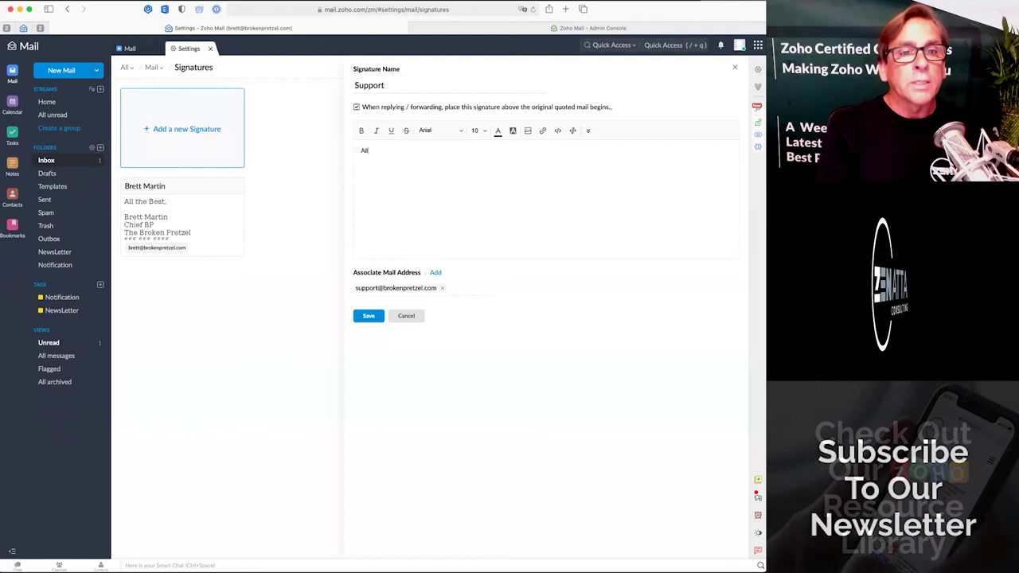
{"action": "type", "text": " the Best,"}
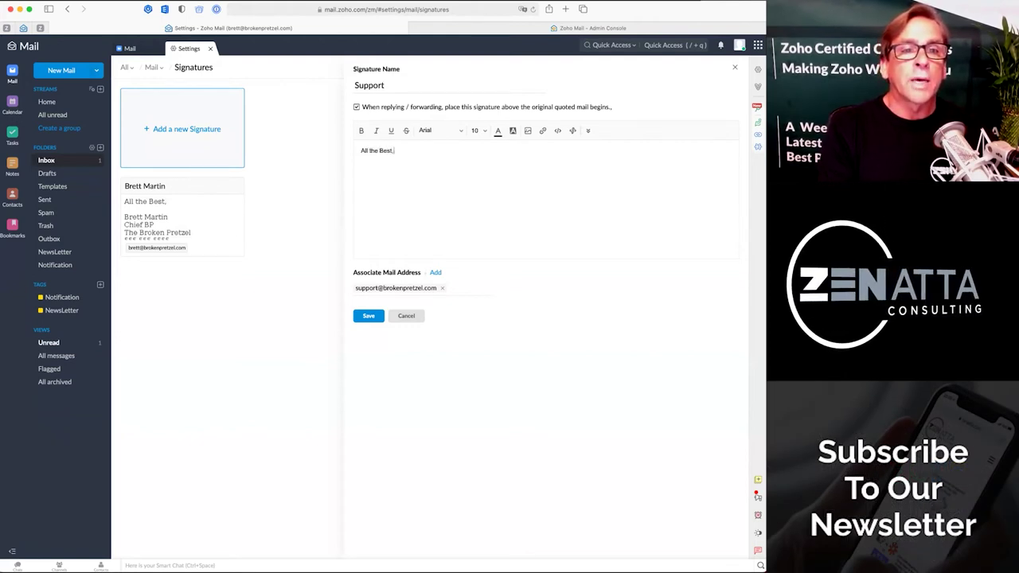
{"action": "key", "text": "Return"}
{"action": "type", "text": "The Su"}
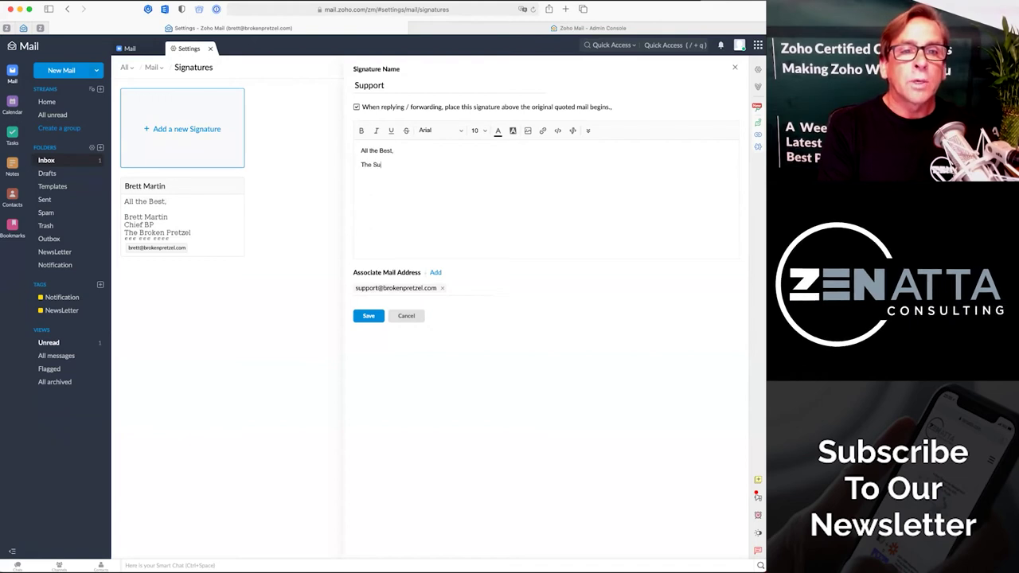
{"action": "type", "text": "pport Team at Broken Pretzel"}
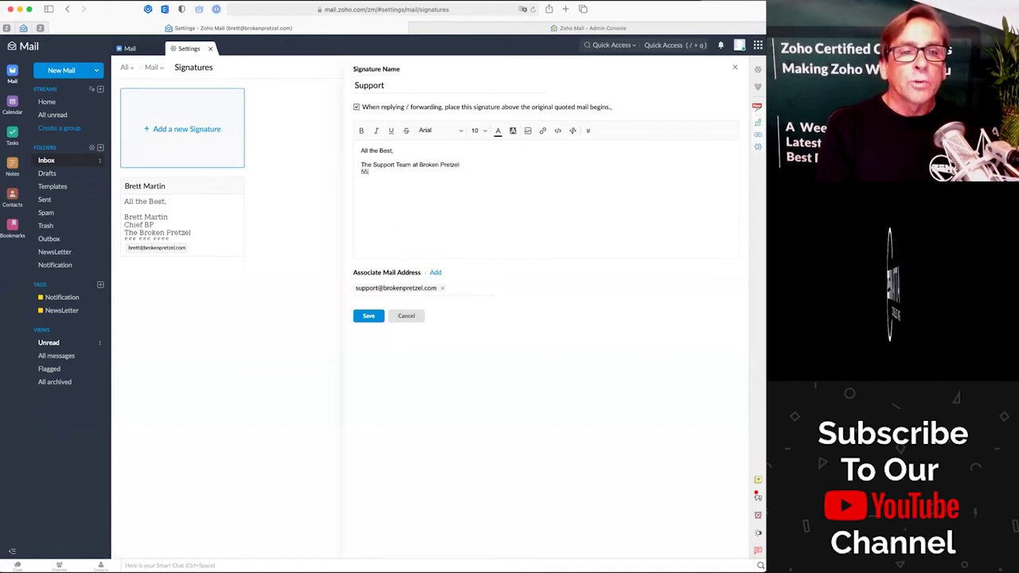
{"action": "type", "text": "-555-5555"}
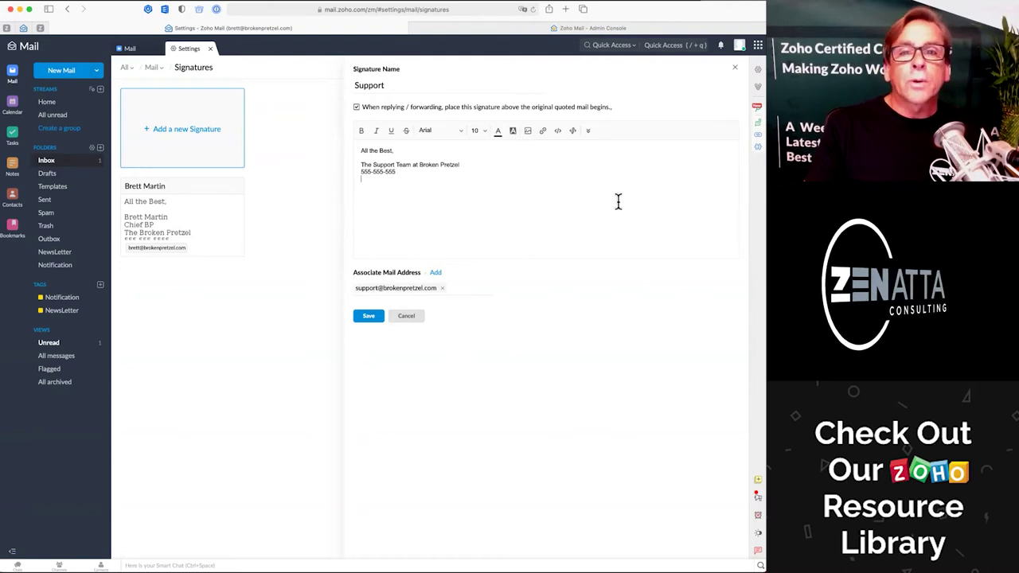
{"action": "left_click", "coordinate": [558, 132]}
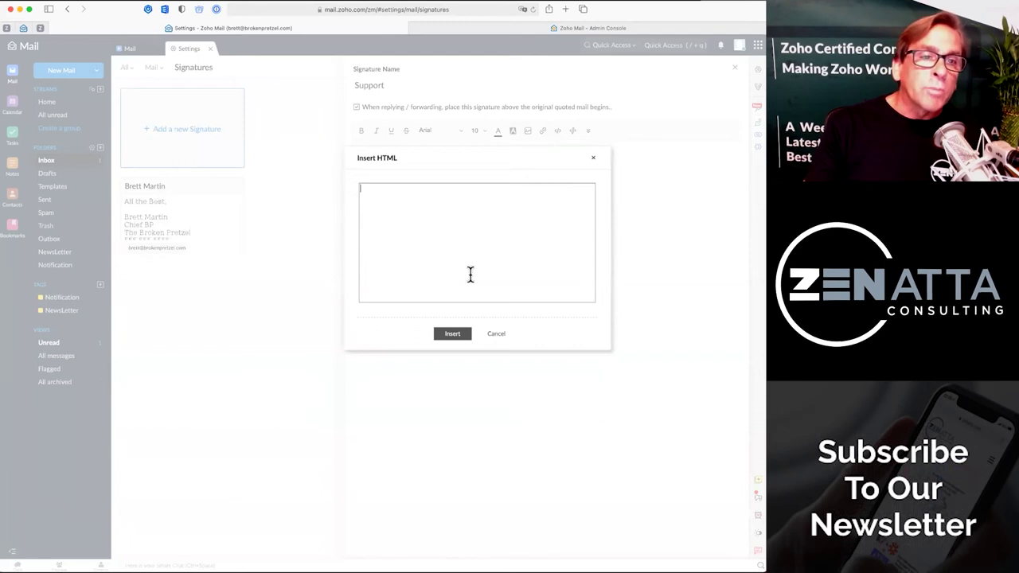
{"action": "left_click", "coordinate": [496, 335]}
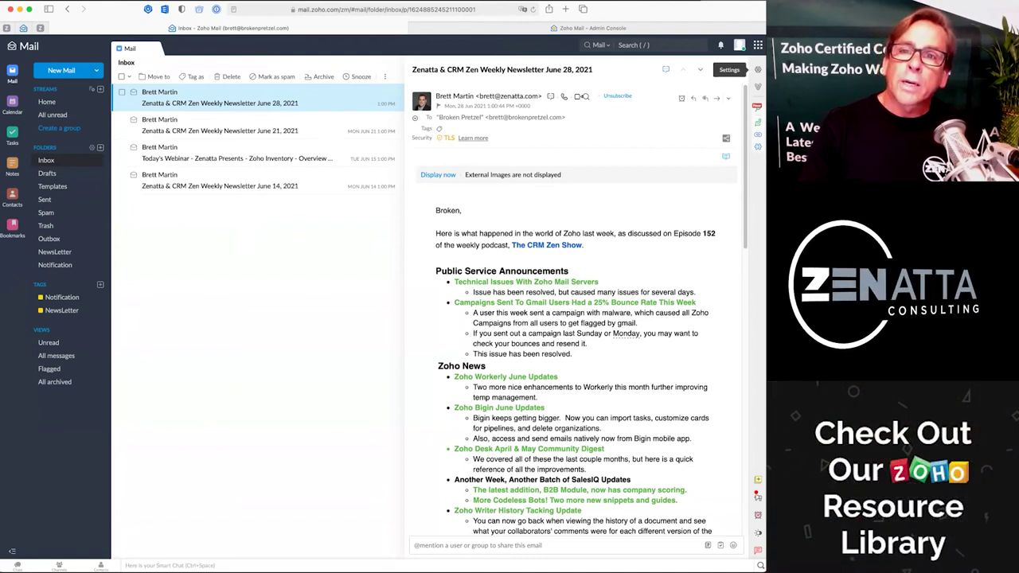
- Look over the form for a new incoming filter in the mailbox's mail settings and disable Smart Filters
{"action": "left_click", "coordinate": [757, 70]}
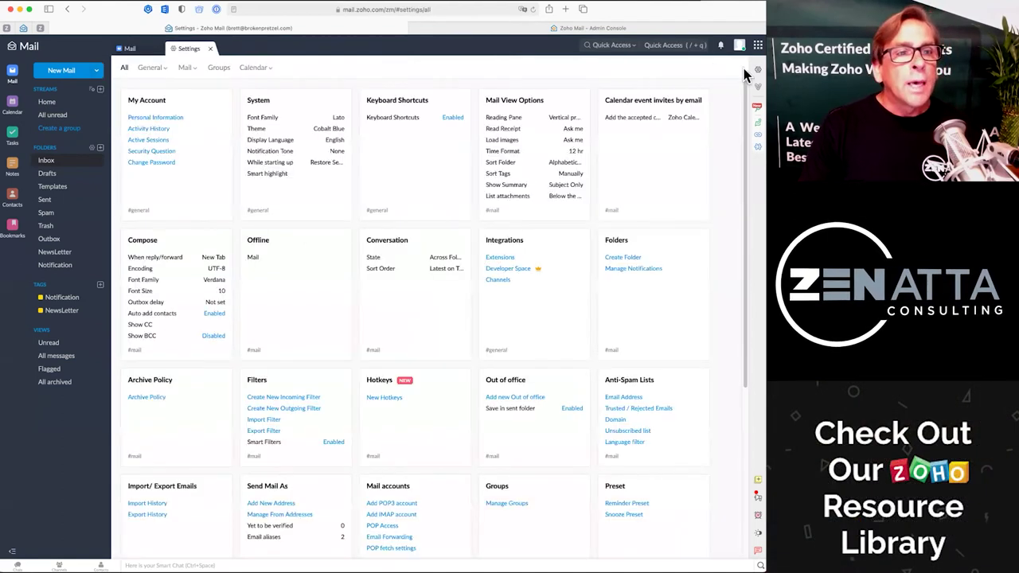
{"action": "left_click", "coordinate": [186, 70]}
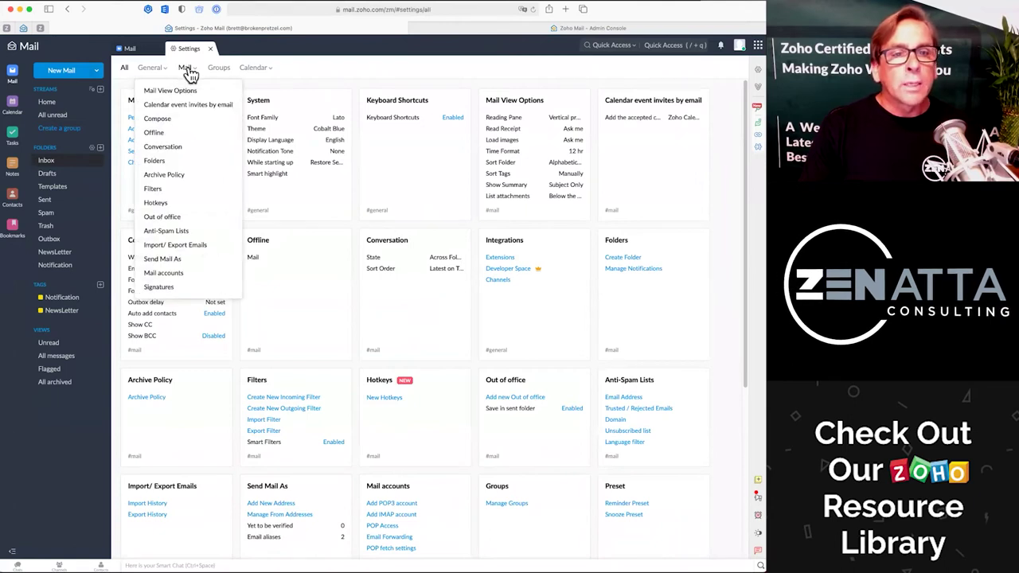
{"action": "left_click", "coordinate": [188, 70]}
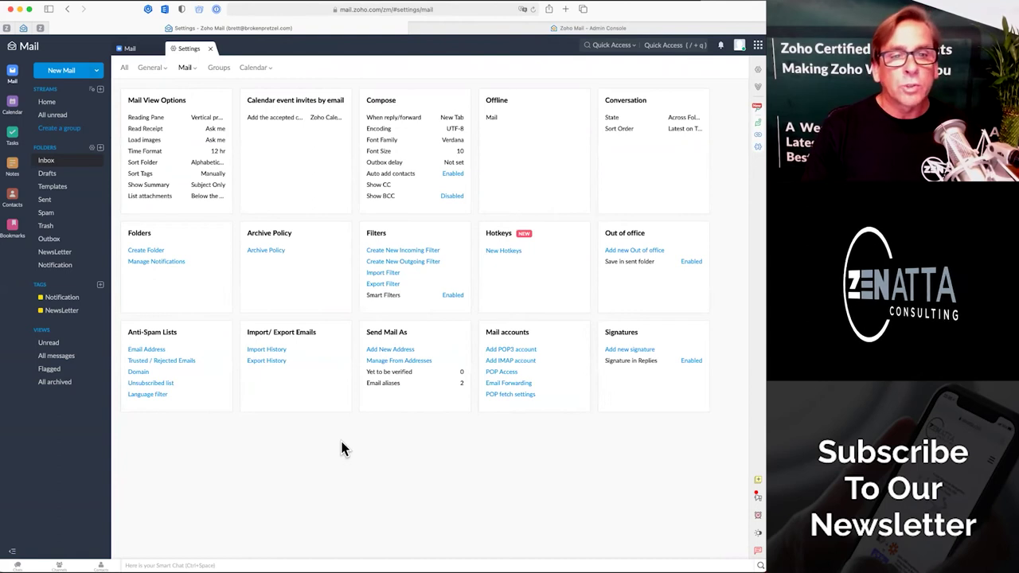
{"action": "left_click", "coordinate": [391, 249]}
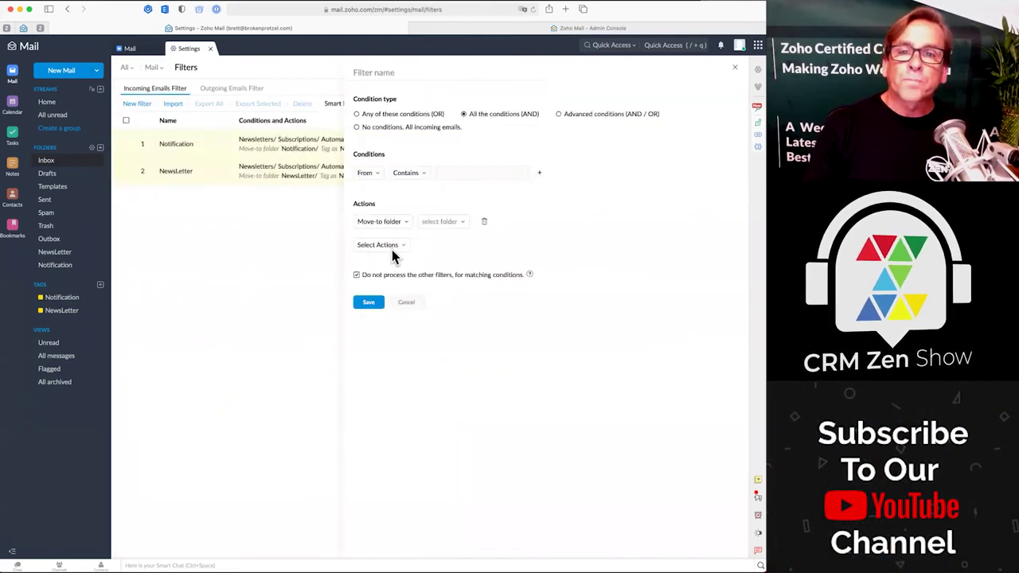
{"action": "left_click", "coordinate": [733, 71]}
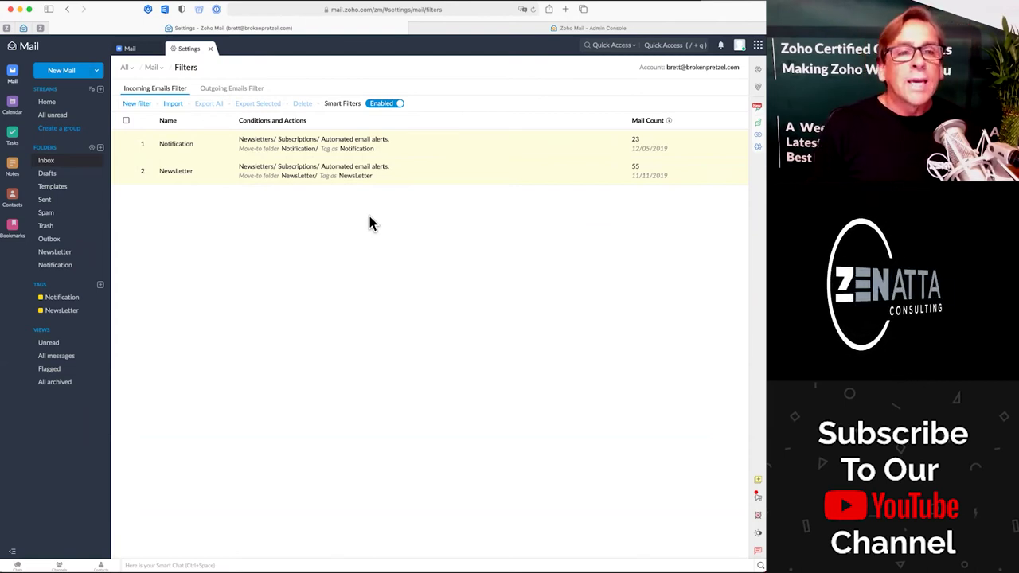
{"action": "left_click", "coordinate": [381, 106]}
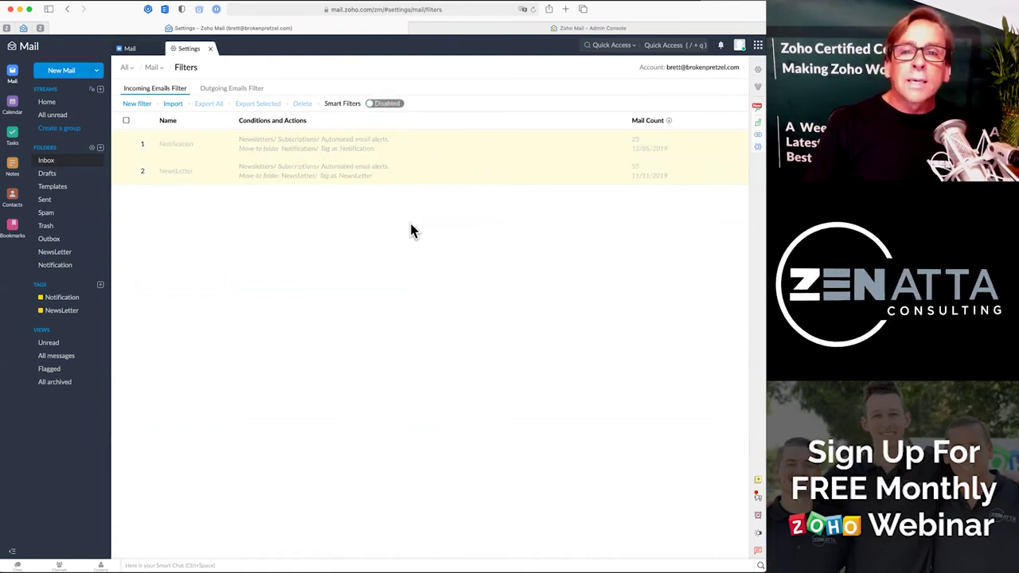
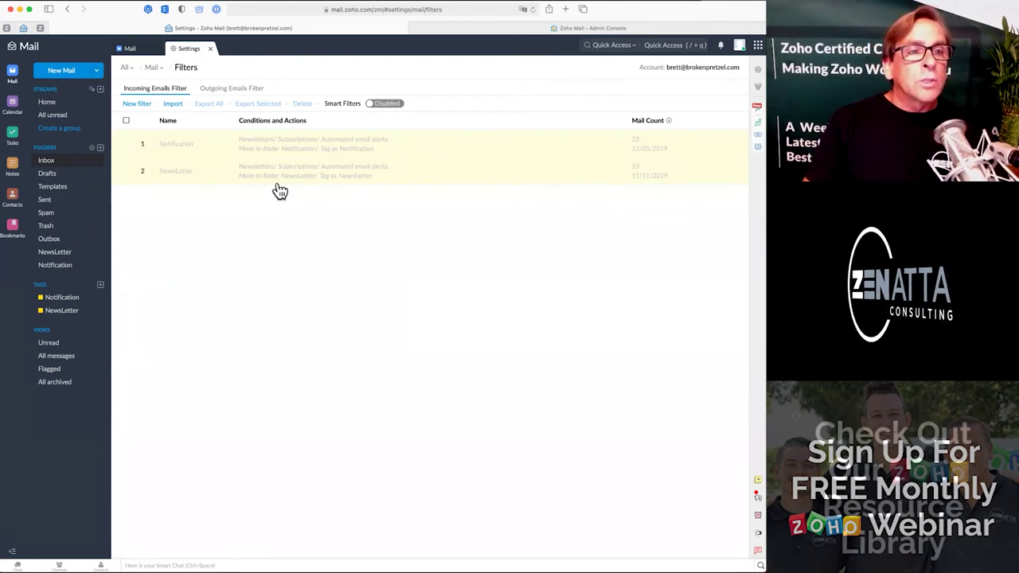
- Start a new incoming email filter and set its condition to Subject Contains
{"action": "left_click", "coordinate": [135, 106]}
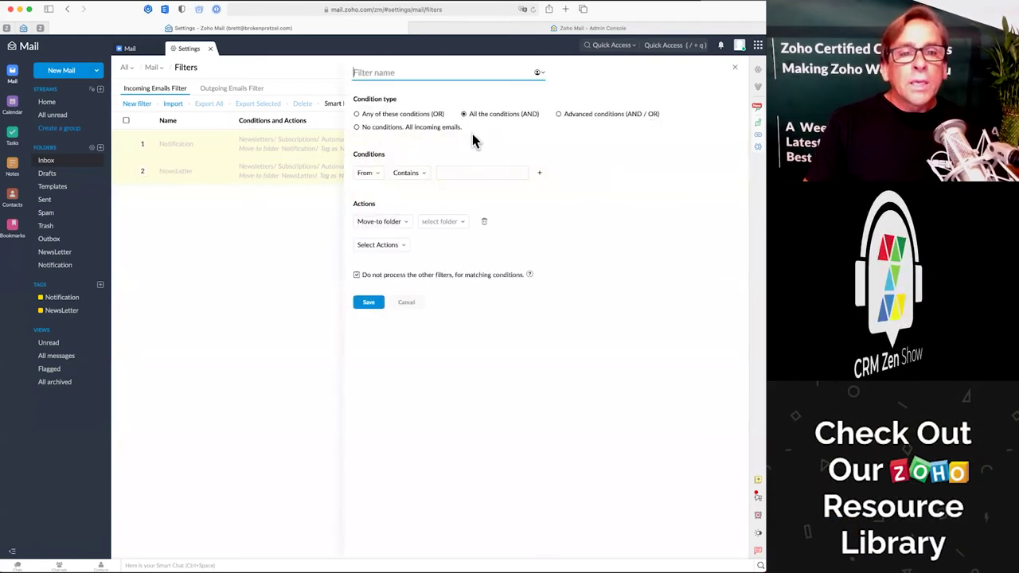
{"action": "left_click", "coordinate": [528, 151]}
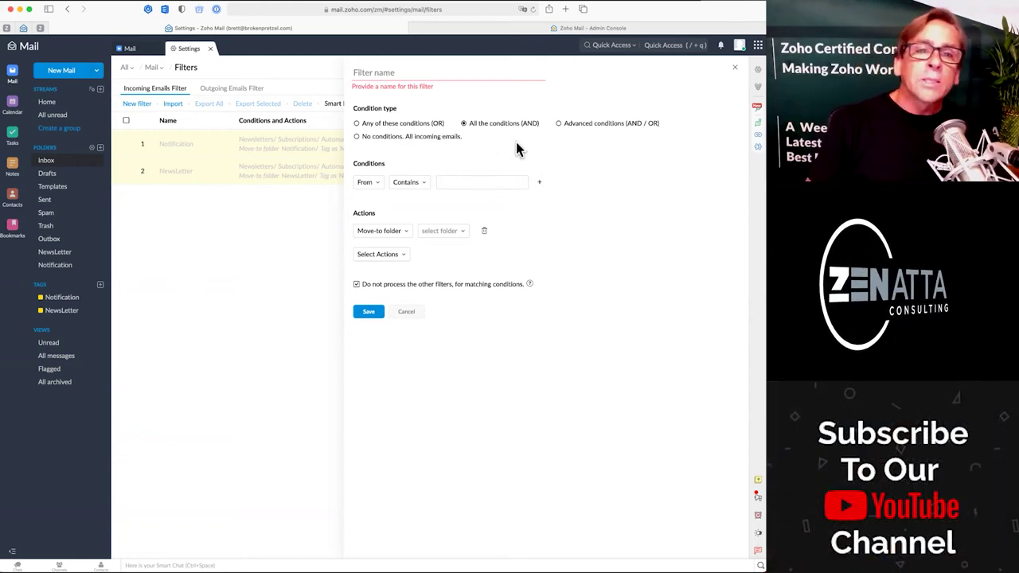
{"action": "left_click", "coordinate": [377, 184]}
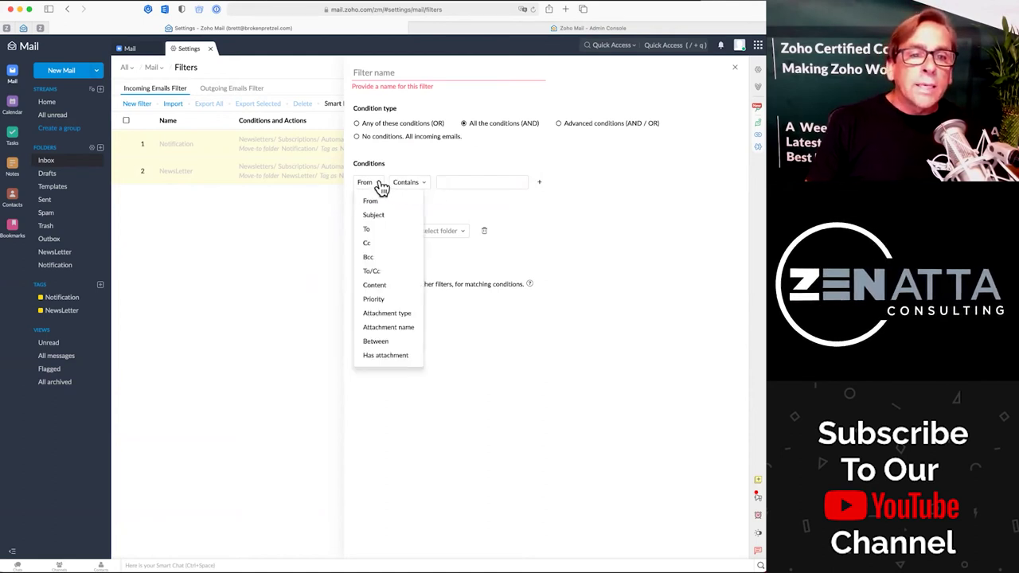
{"action": "left_click", "coordinate": [383, 215]}
{"action": "left_click", "coordinate": [429, 186]}
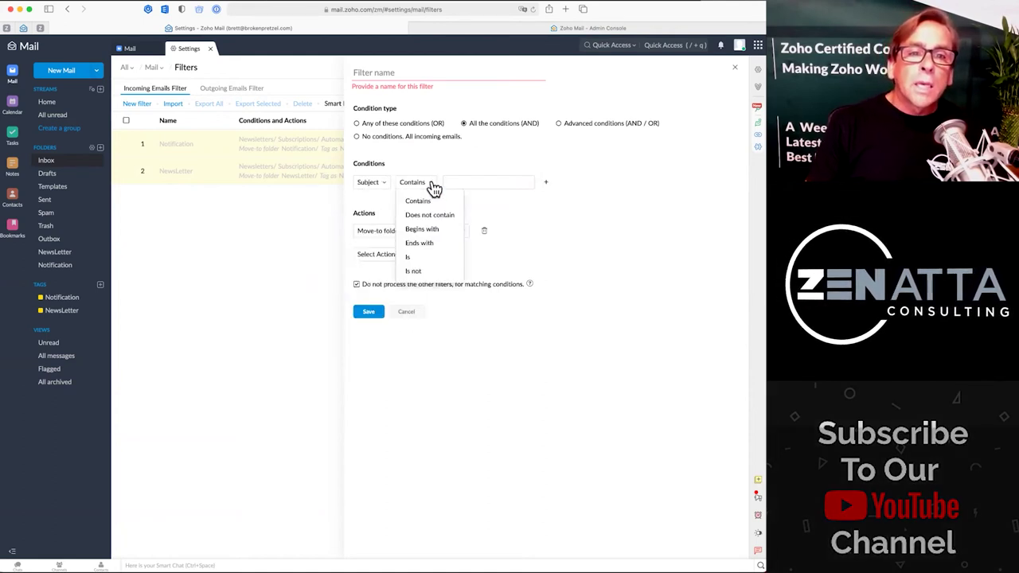
{"action": "left_click", "coordinate": [432, 204]}
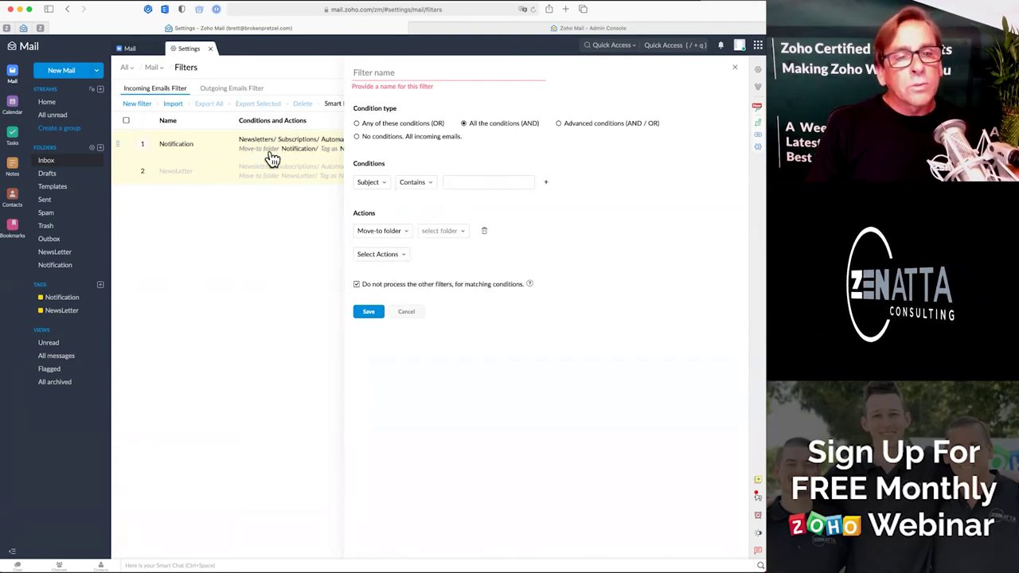
{"action": "left_click", "coordinate": [153, 66]}
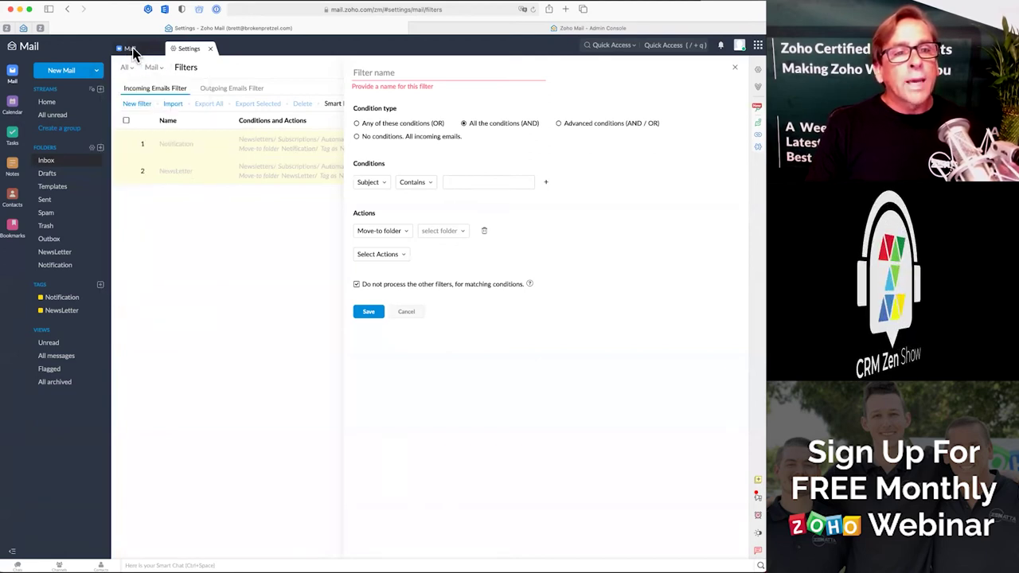
- Copy "Zenatta & CRM Zen Weekly Newsletter" from the open email's subject and paste it as the new filter's Subject Contains value
{"action": "left_click", "coordinate": [130, 49]}
{"action": "left_click", "coordinate": [177, 51]}
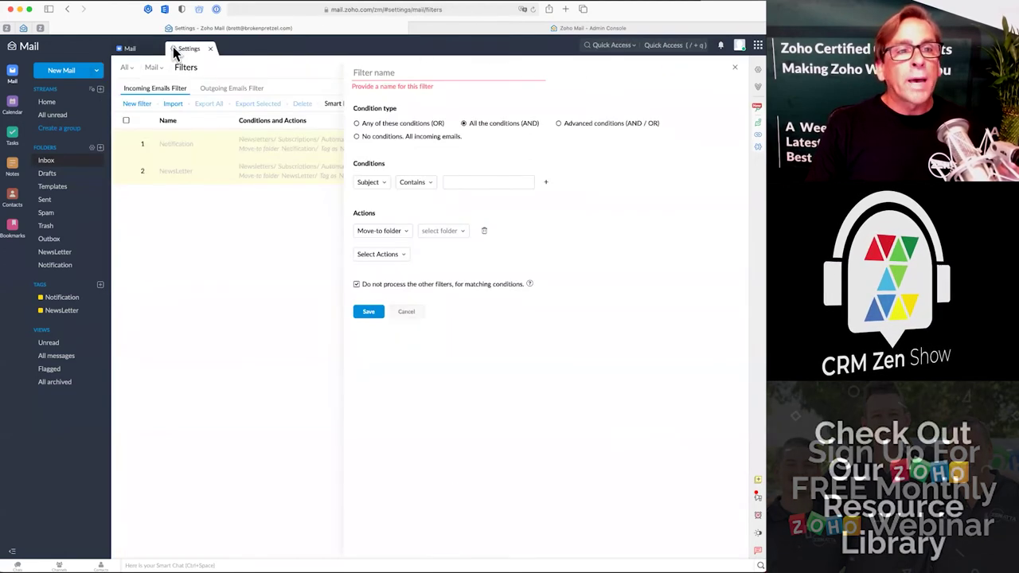
{"action": "left_click", "coordinate": [137, 51]}
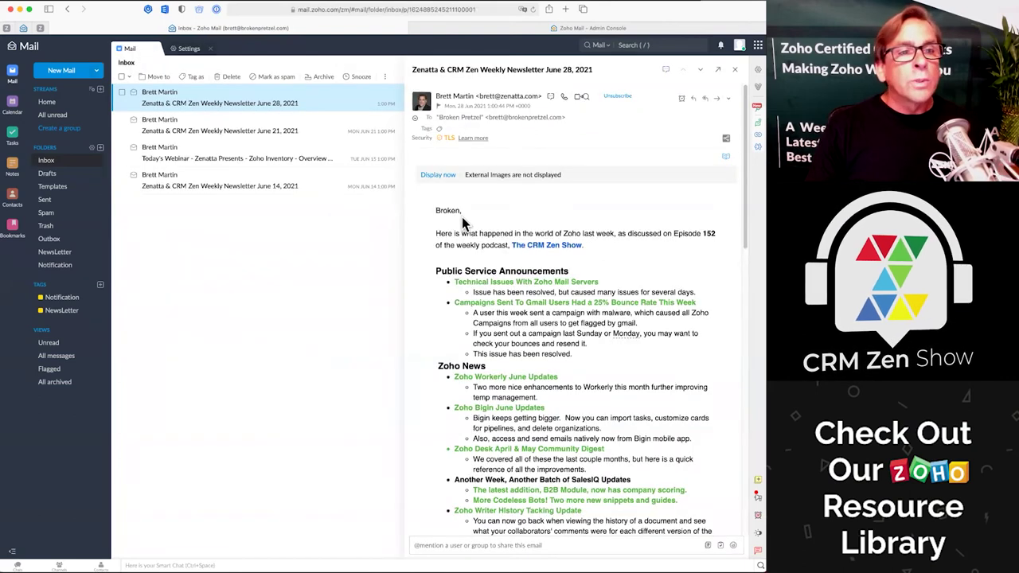
{"action": "left_click_drag", "start_coordinate": [412, 69], "coordinate": [544, 69]}
{"action": "key", "text": "super+c"}
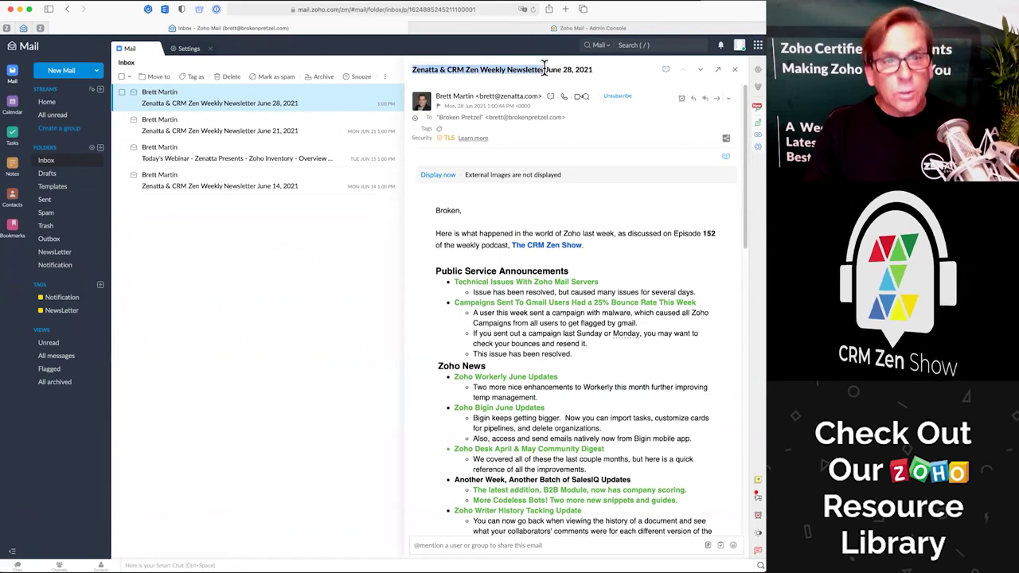
{"action": "left_click", "coordinate": [509, 30]}
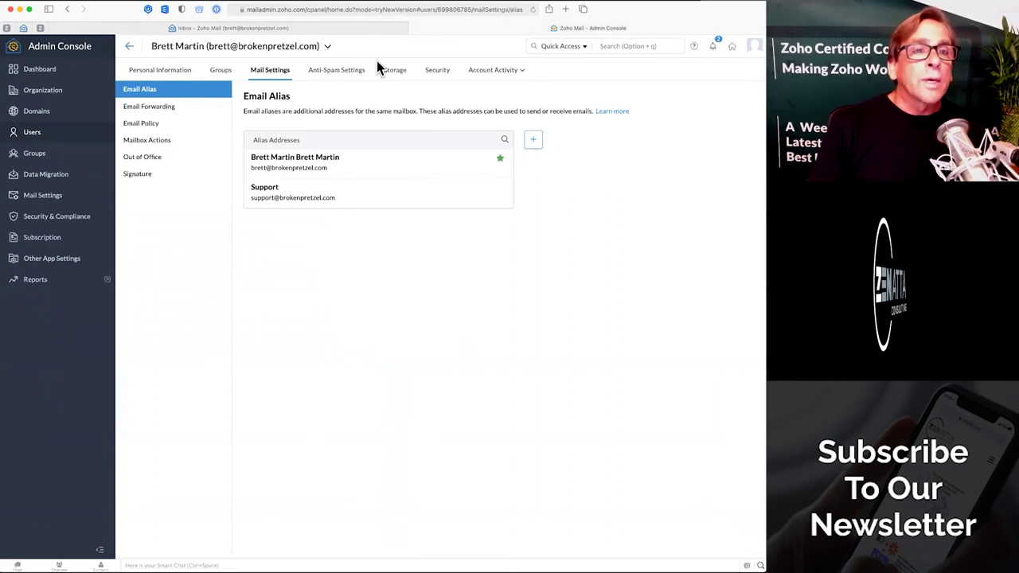
{"action": "left_click", "coordinate": [279, 29]}
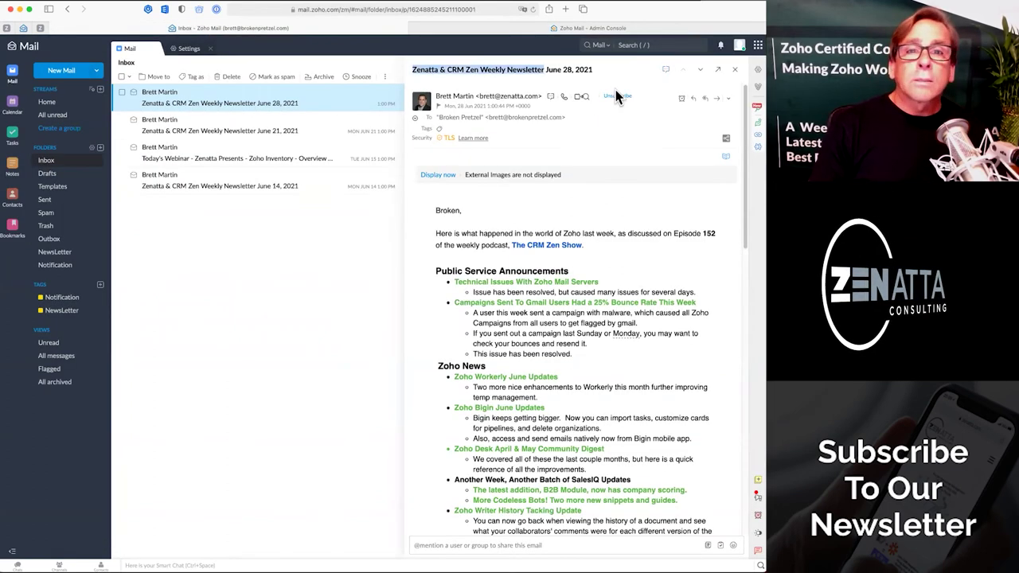
{"action": "left_click", "coordinate": [184, 49]}
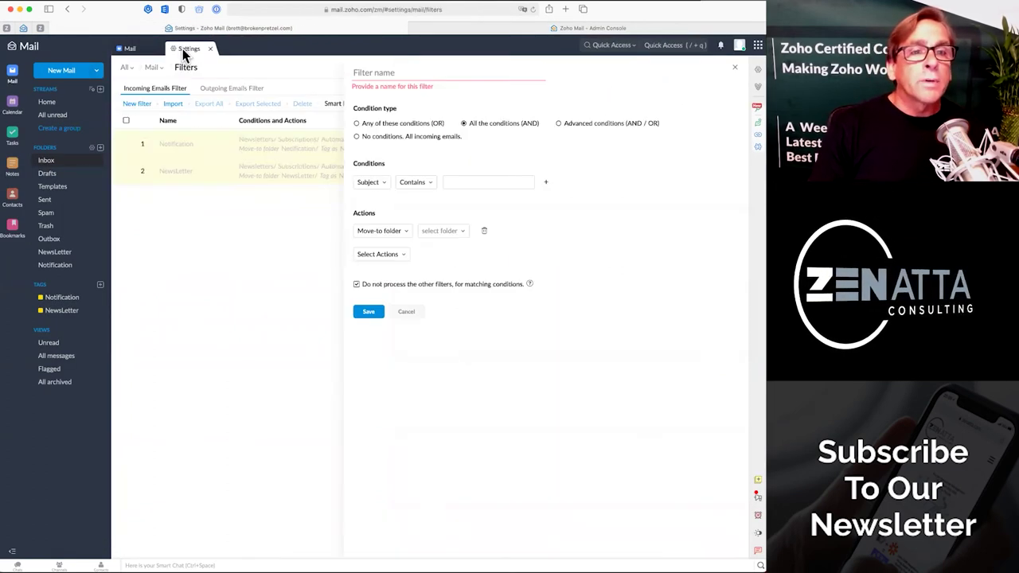
{"action": "left_click", "coordinate": [454, 181]}
{"action": "key", "text": "super+v"}
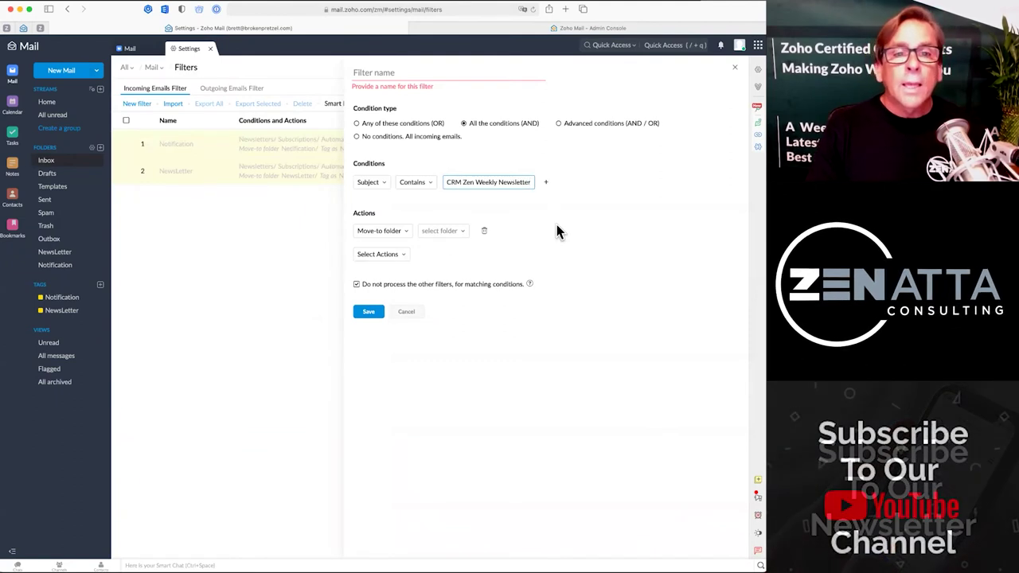
{"action": "left_click", "coordinate": [556, 225]}
- Set the filter's action to move matching emails to the NewsLetter folder, and look over the additional actions available
{"action": "left_click", "coordinate": [457, 231]}
{"action": "left_click", "coordinate": [466, 342]}
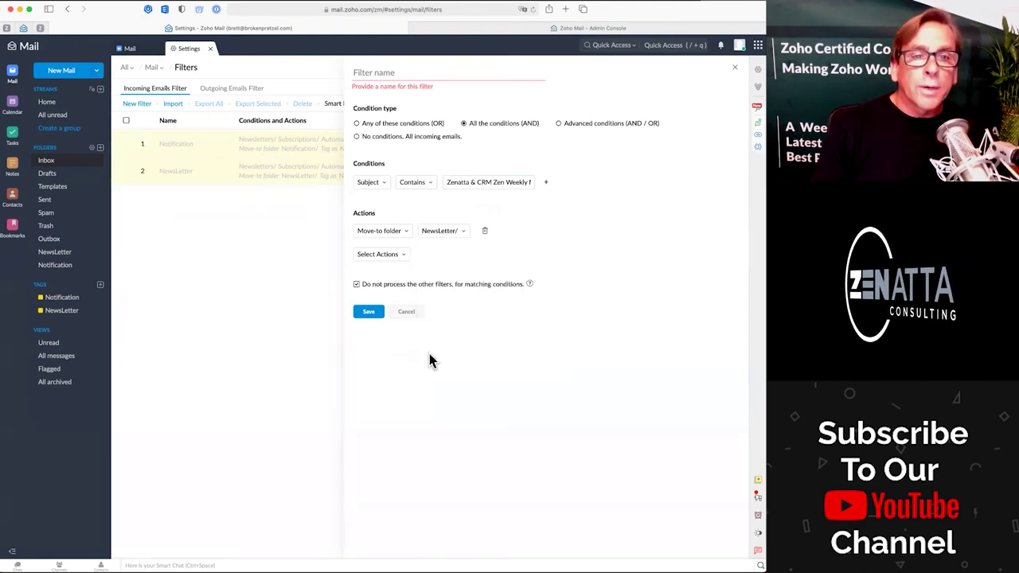
{"action": "left_click", "coordinate": [403, 255]}
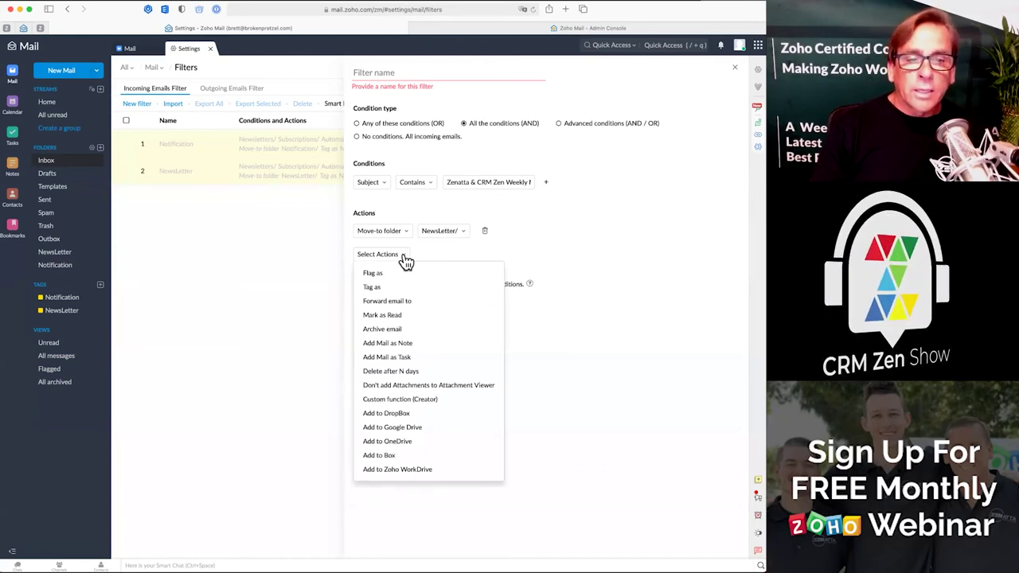
{"action": "left_click", "coordinate": [619, 349]}
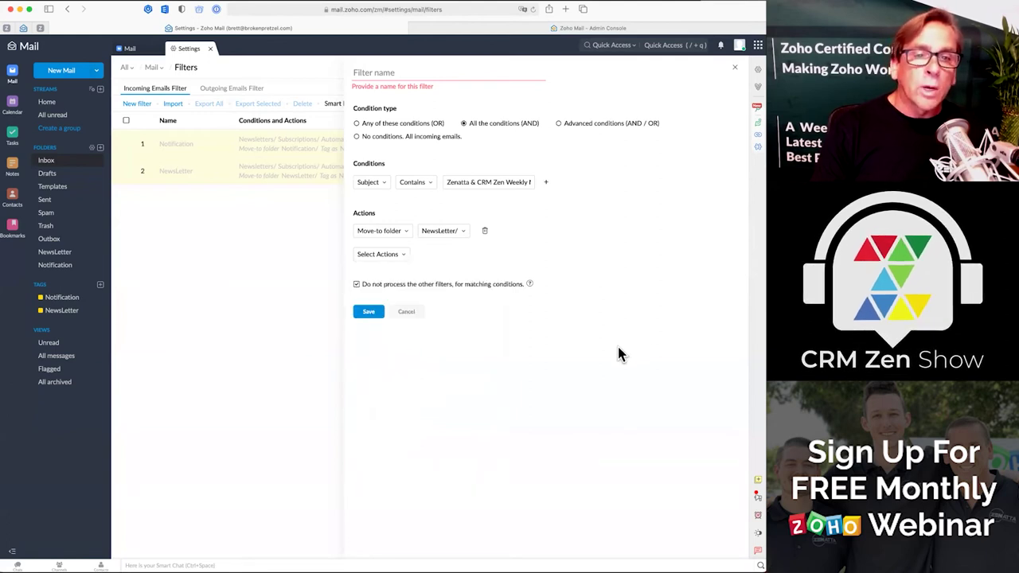
{"action": "left_click", "coordinate": [407, 256]}
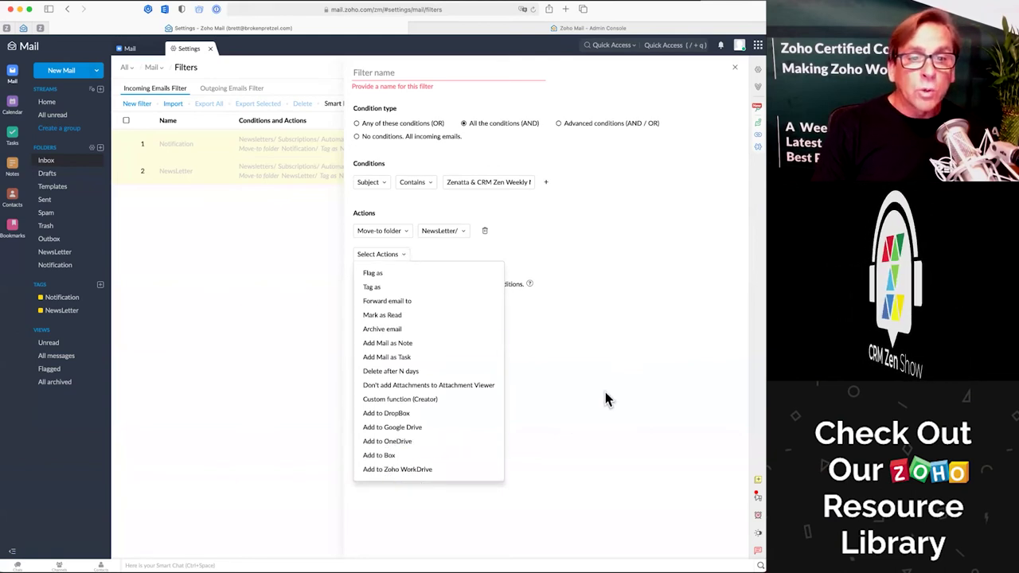
{"action": "left_click", "coordinate": [531, 400]}
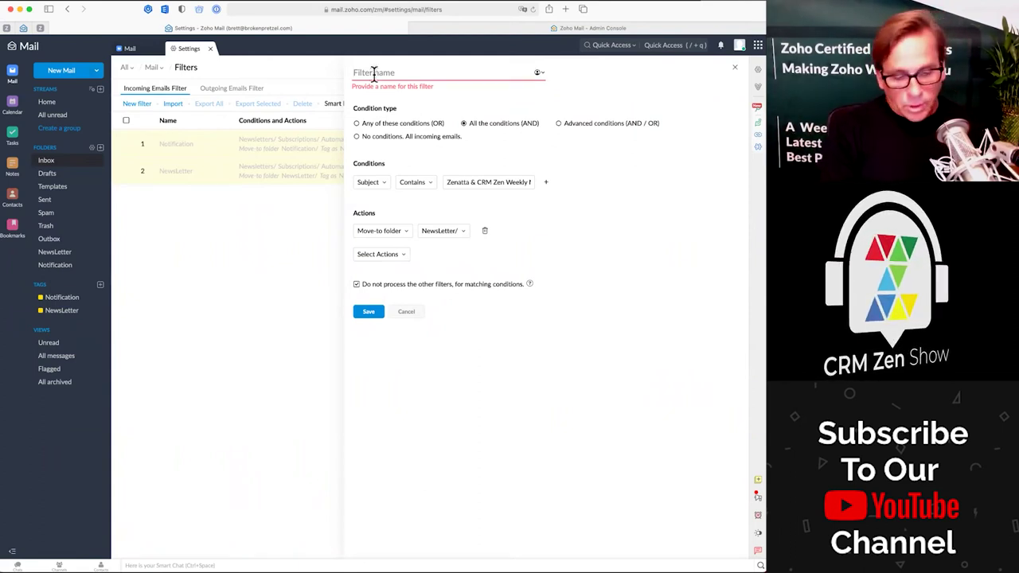
- Name the filter "Zenatta Newsletter Filter" and save it
{"action": "type", "text": "Z"}
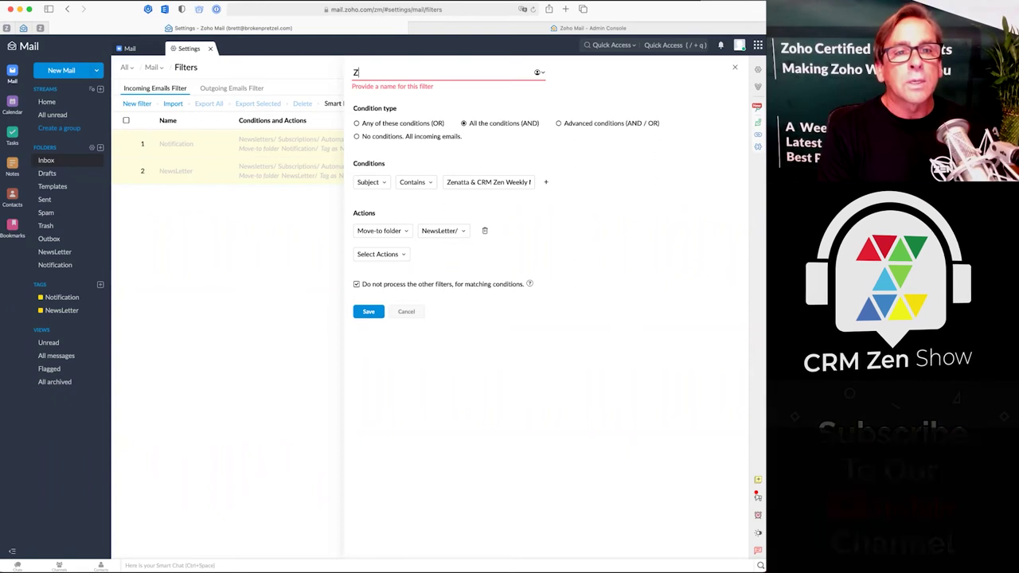
{"action": "type", "text": "enatta New"}
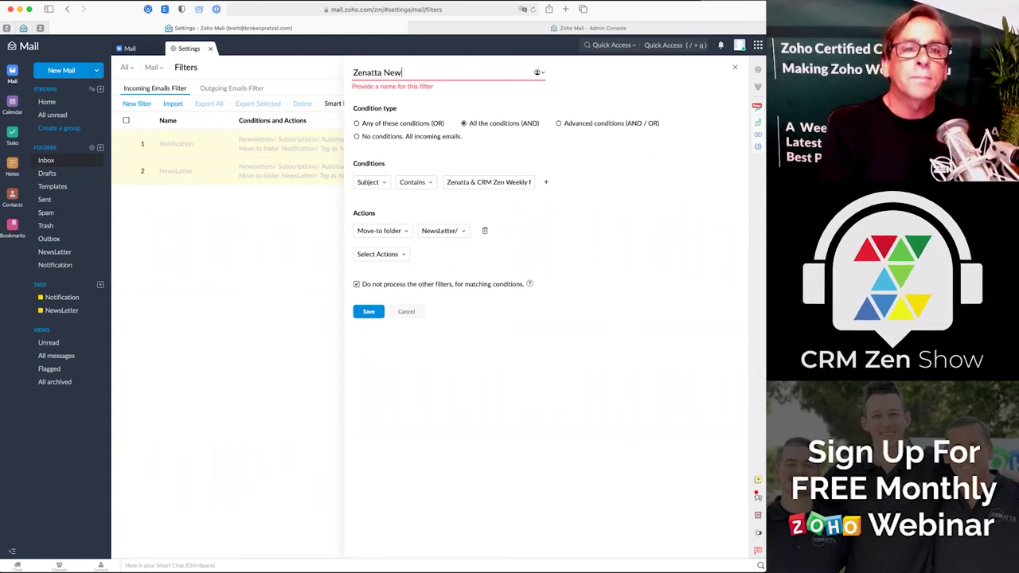
{"action": "type", "text": "sletter Filter"}
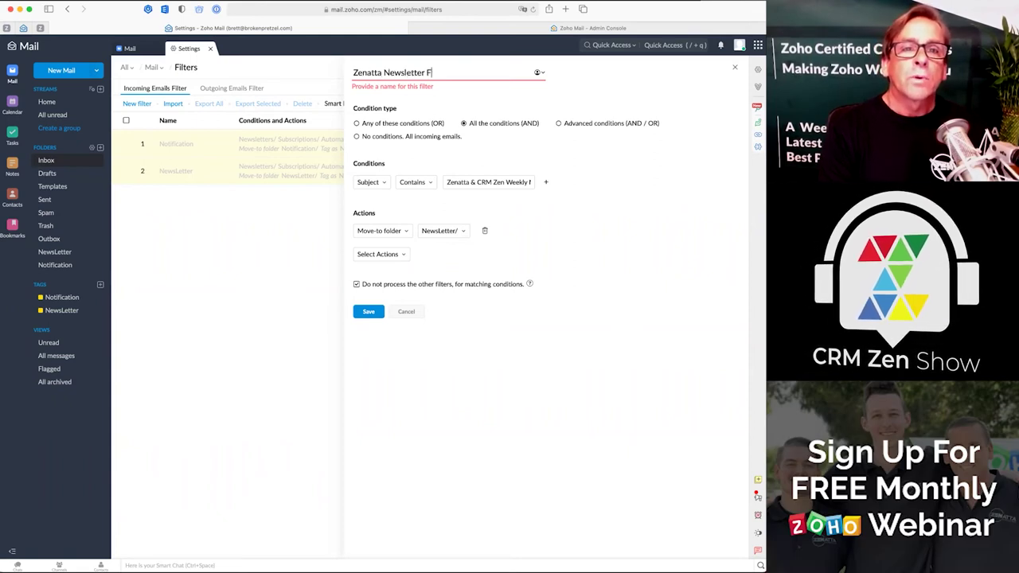
{"action": "left_click", "coordinate": [371, 312]}
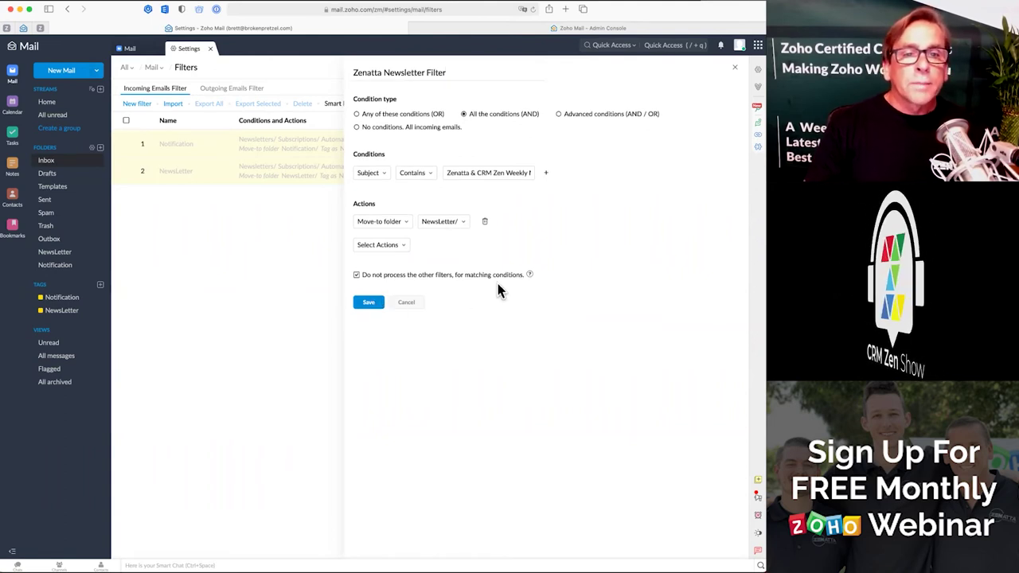
{"action": "left_click", "coordinate": [369, 303]}
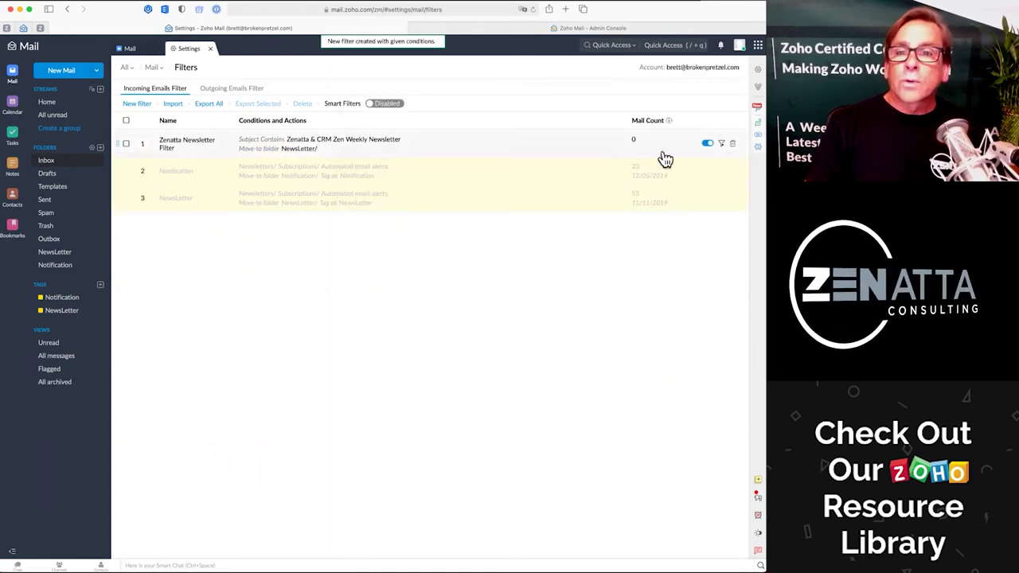
- Run the Zenatta Newsletter Filter on the existing emails in the Inbox folder
{"action": "left_click", "coordinate": [722, 148]}
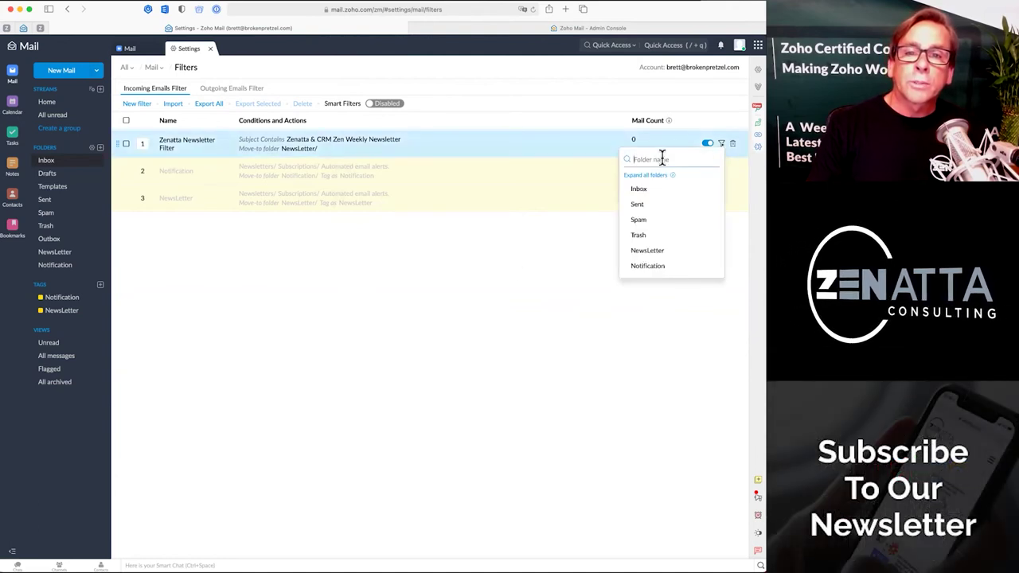
{"action": "left_click", "coordinate": [492, 306]}
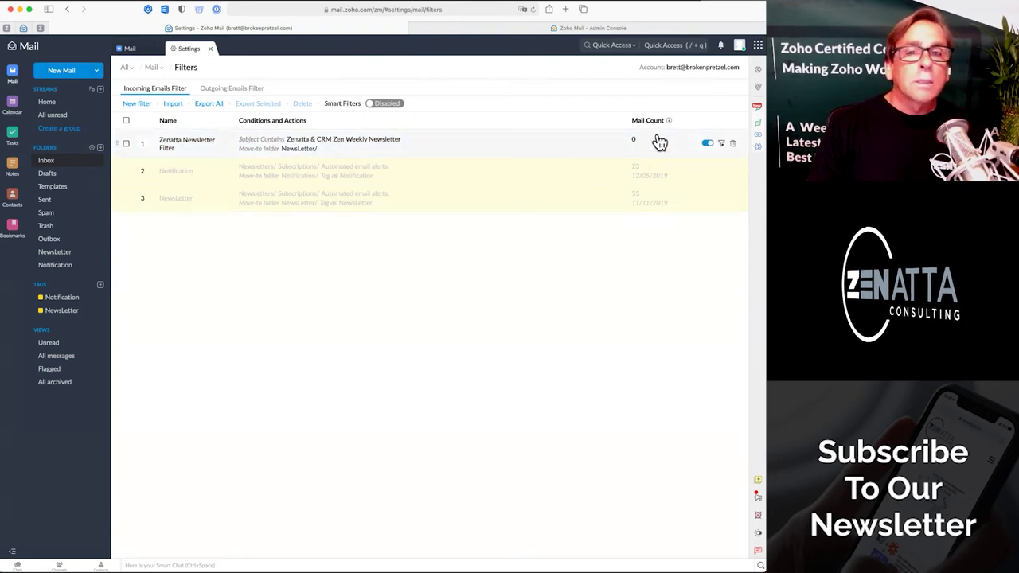
{"action": "left_click", "coordinate": [722, 148]}
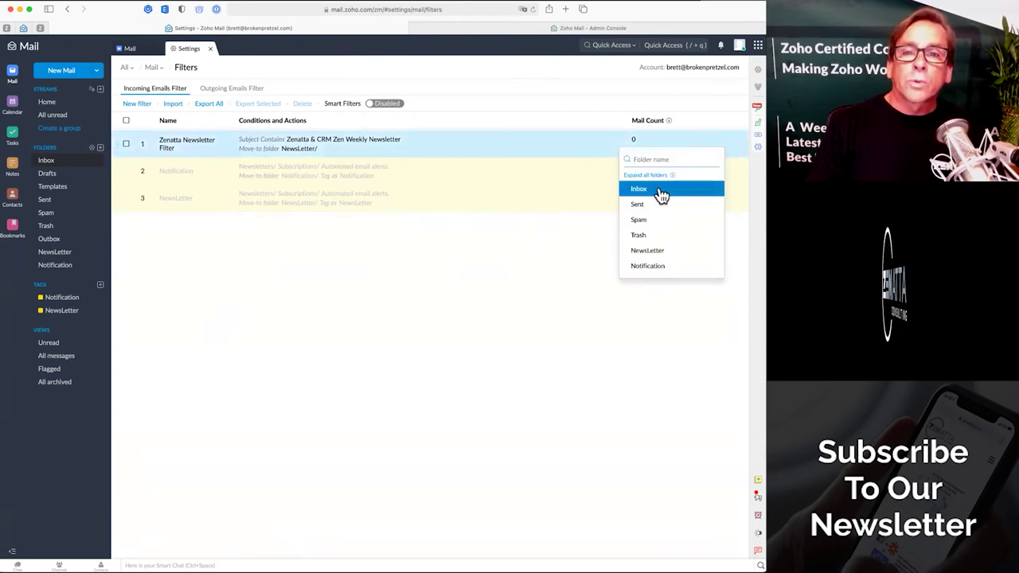
{"action": "left_click", "coordinate": [660, 191]}
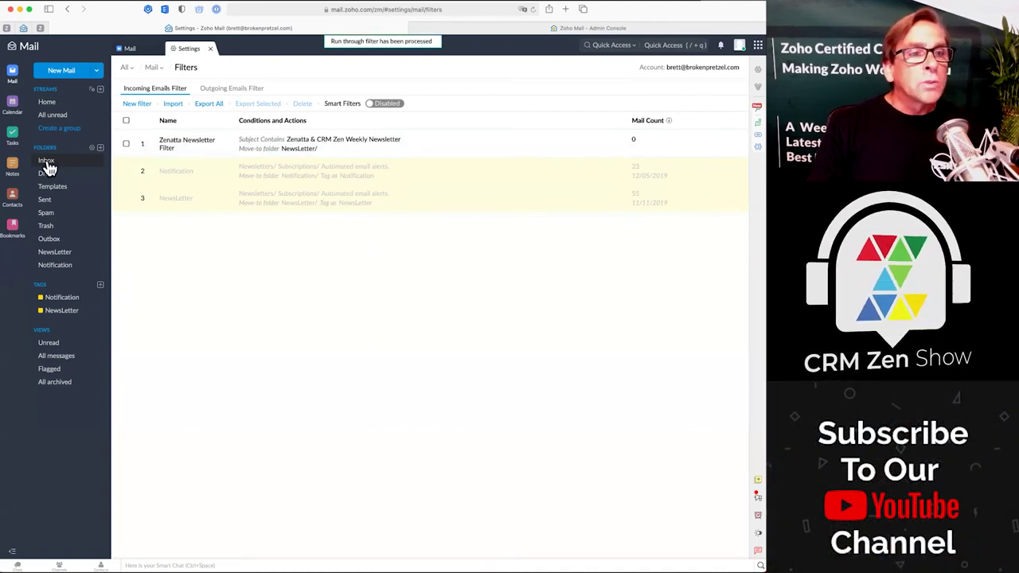
- Check the Inbox after the filter run and view the Zenatta Newsletter Filter's mail count
{"action": "left_click", "coordinate": [132, 49]}
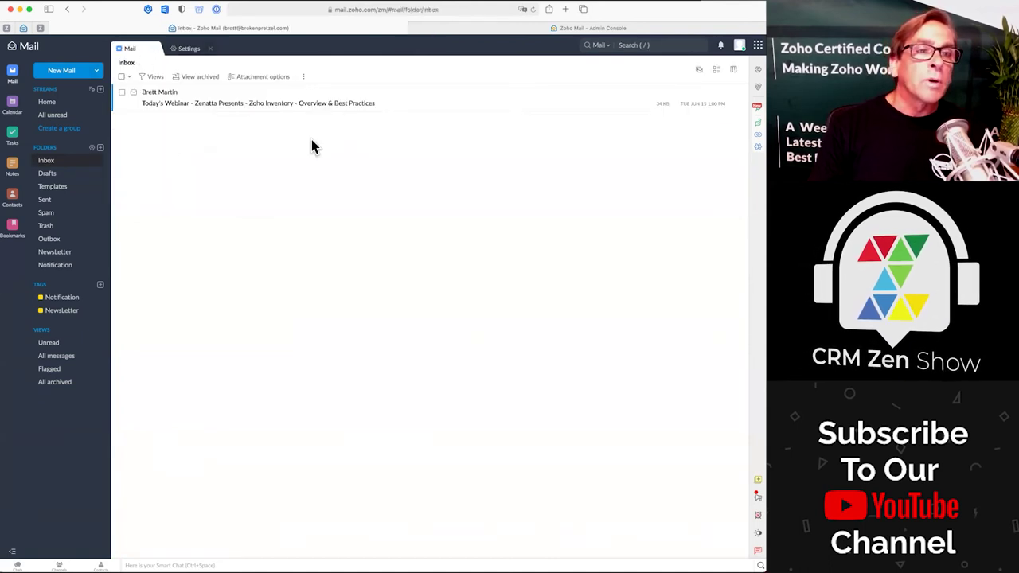
{"action": "left_click", "coordinate": [185, 49]}
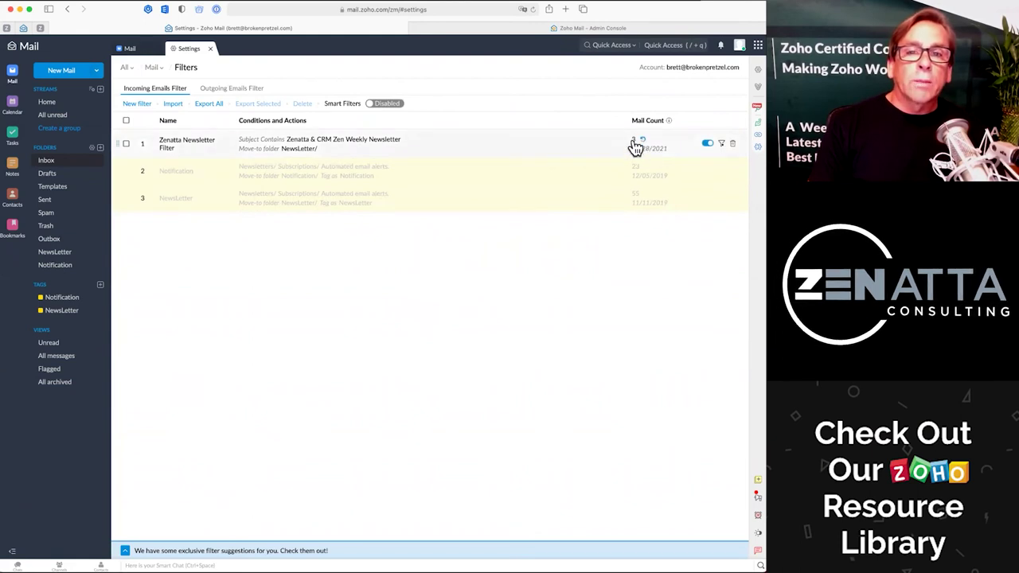
{"action": "mouse_move", "coordinate": [635, 150]}
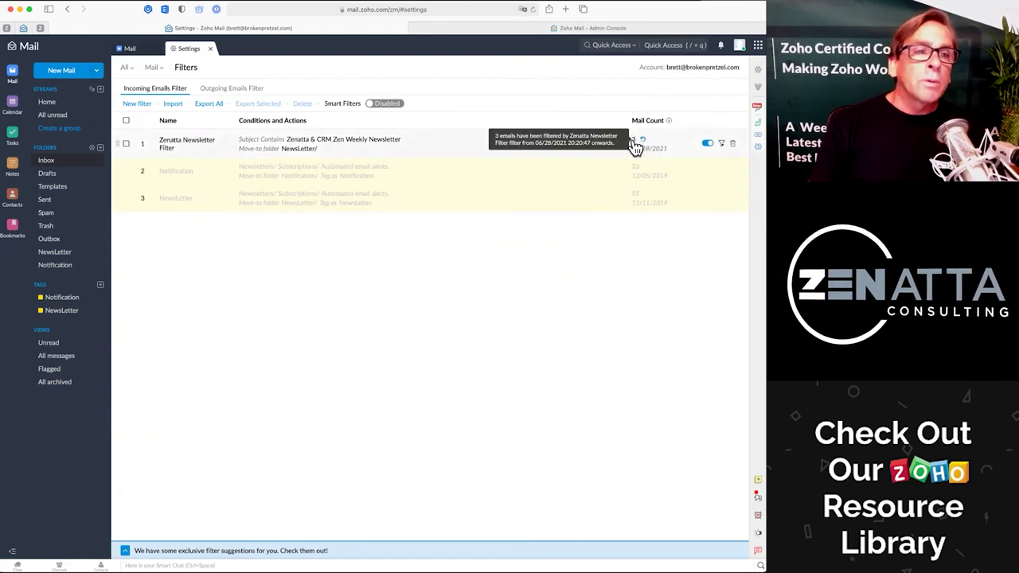
- Look through the emails tagged NewsLetter and return to the Inbox
{"action": "left_click", "coordinate": [54, 315]}
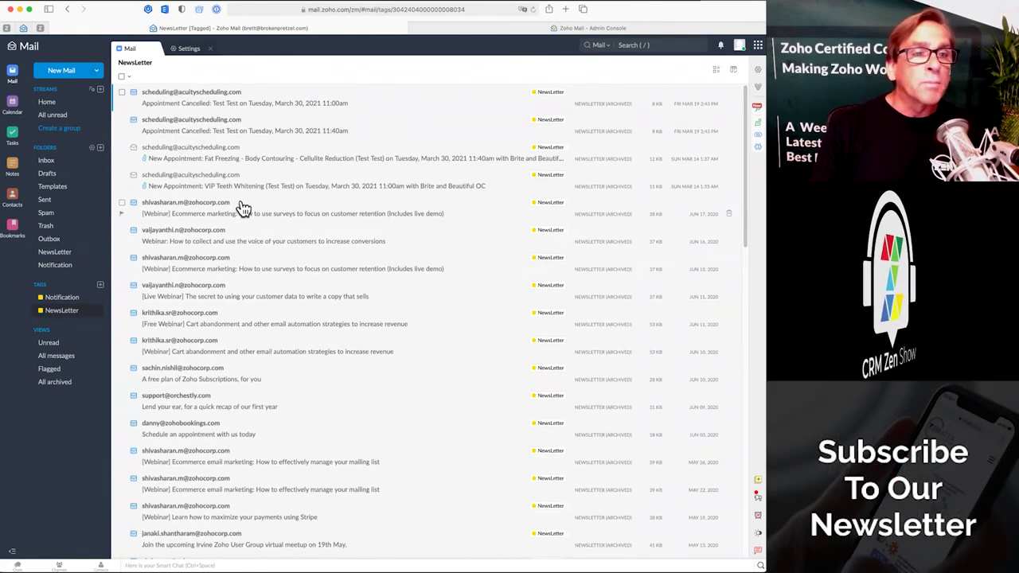
{"action": "scroll", "coordinate": [262, 167], "scroll_direction": "down", "scroll_amount": 15}
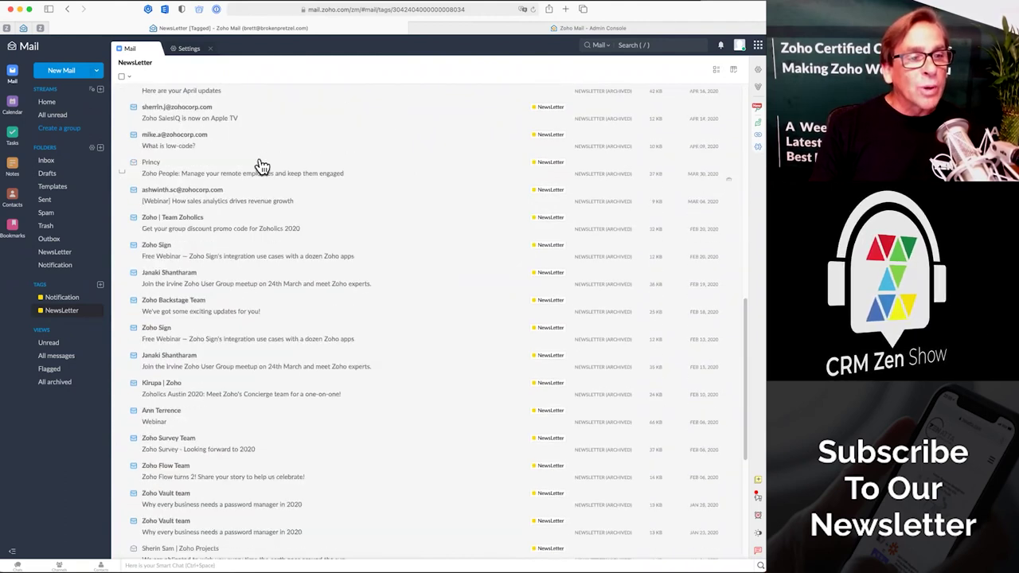
{"action": "scroll", "coordinate": [262, 166], "scroll_direction": "up", "scroll_amount": 15}
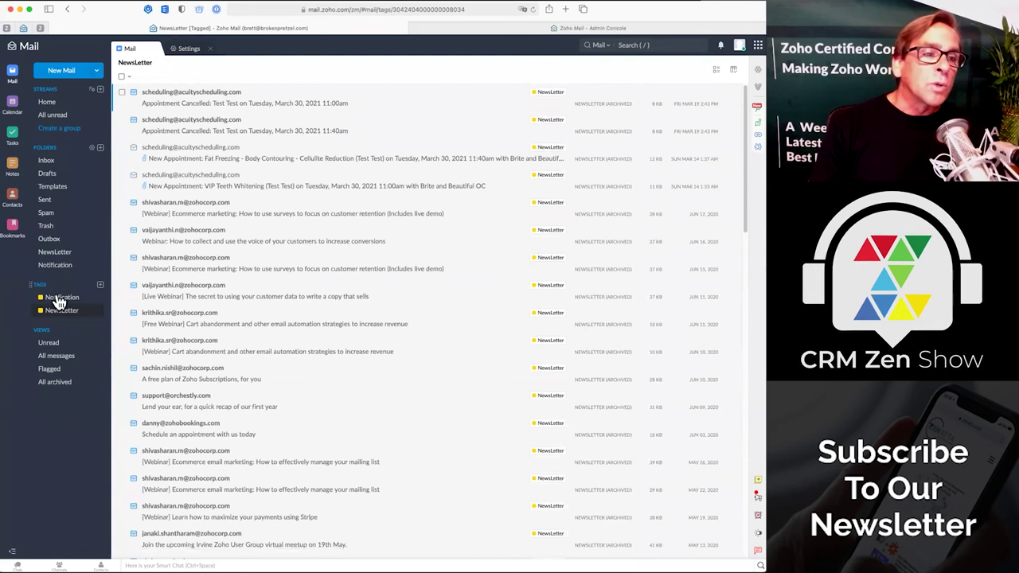
{"action": "left_click", "coordinate": [47, 161]}
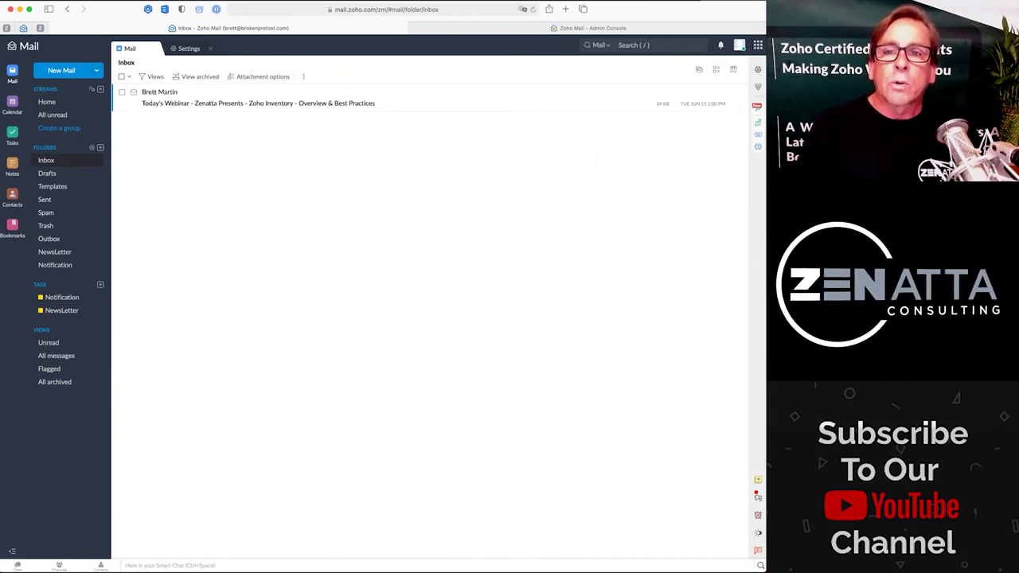
- In the mailbox's Mail View Options, set Read Receipt to Always send and Load External Images to Always
{"action": "left_click", "coordinate": [757, 71]}
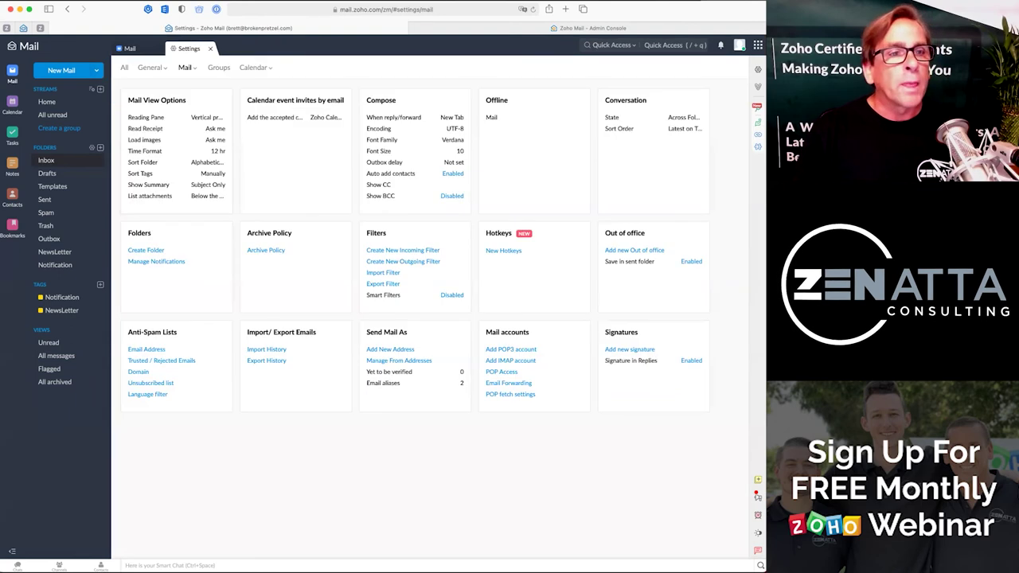
{"action": "left_click", "coordinate": [161, 71]}
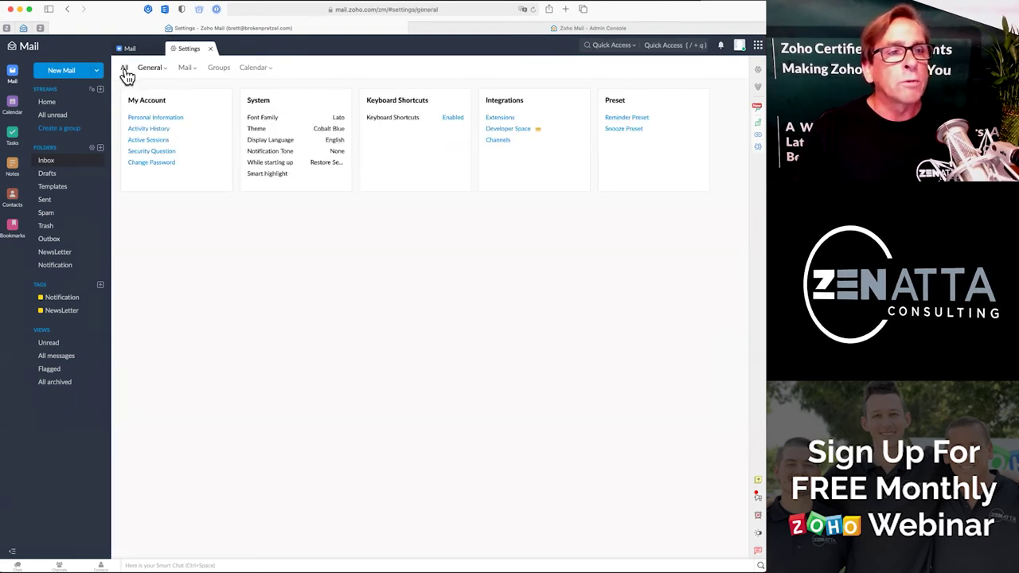
{"action": "left_click", "coordinate": [124, 69]}
{"action": "left_click", "coordinate": [184, 67]}
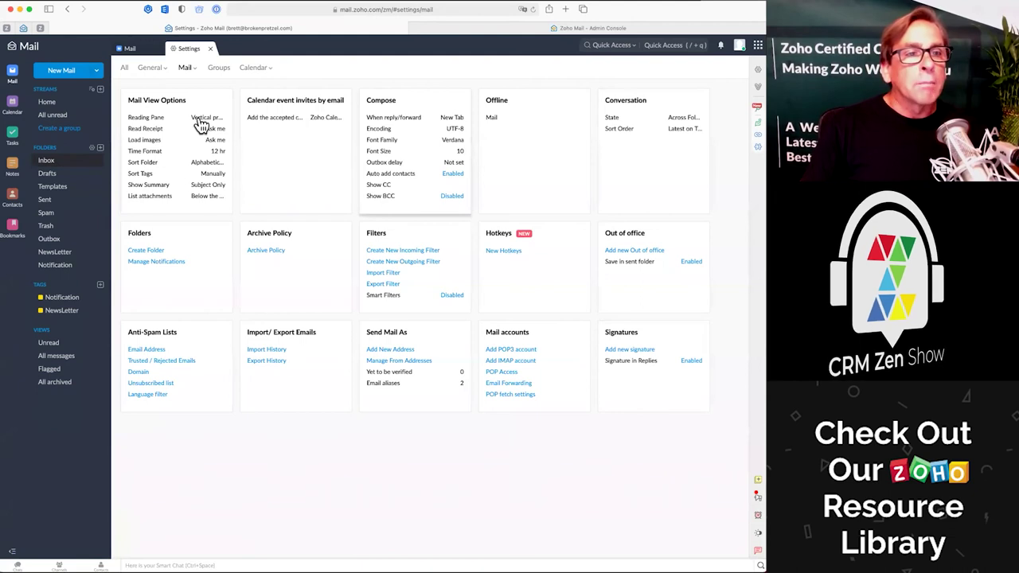
{"action": "left_click", "coordinate": [167, 108]}
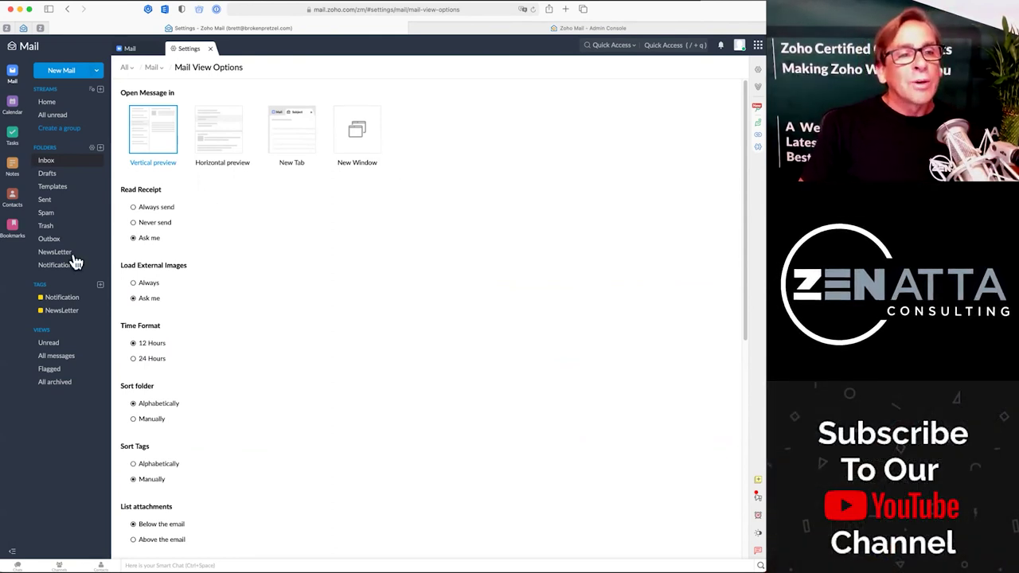
{"action": "left_click", "coordinate": [133, 207]}
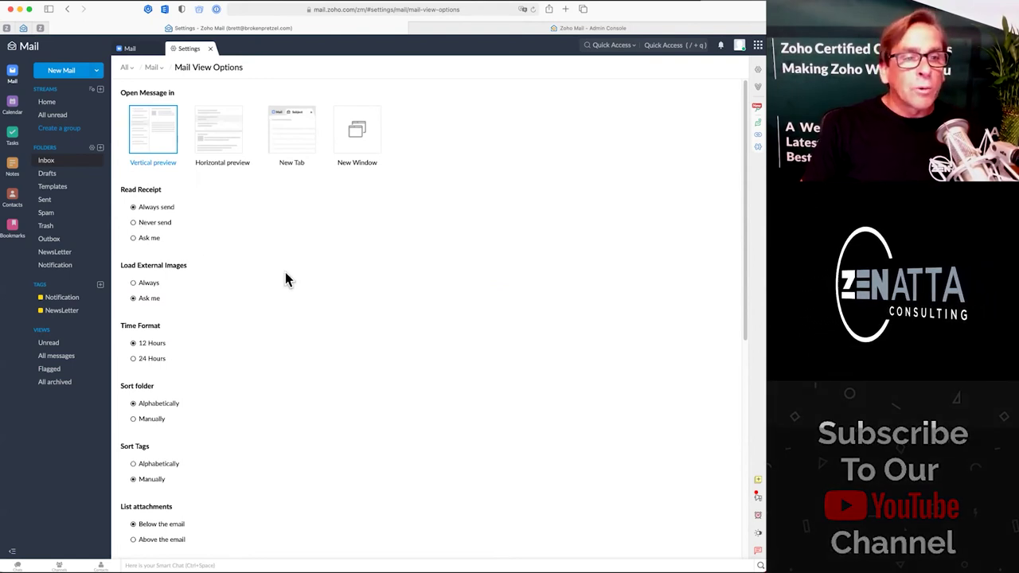
{"action": "scroll", "coordinate": [284, 277], "scroll_direction": "down", "scroll_amount": 2}
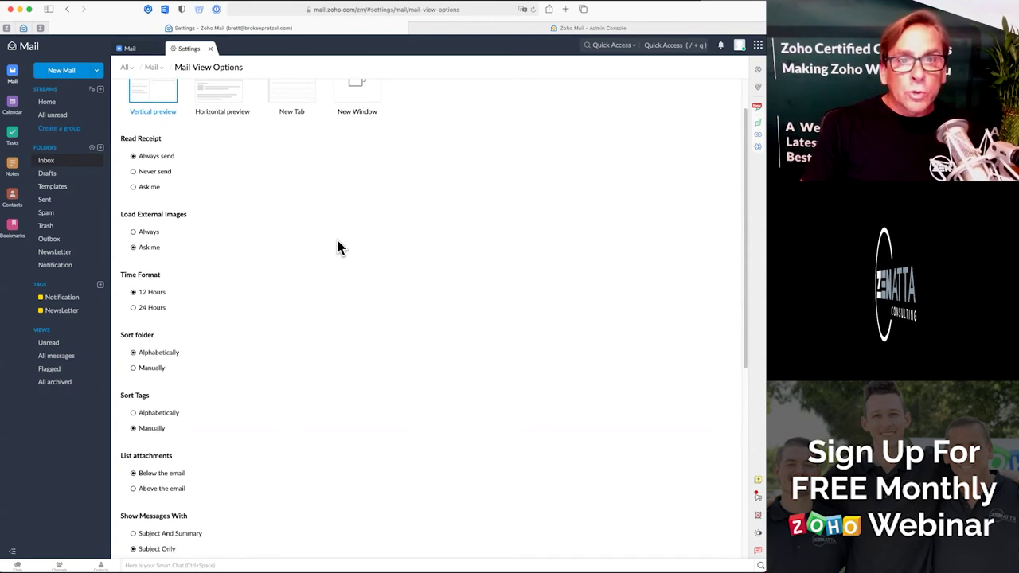
{"action": "left_click", "coordinate": [133, 232]}
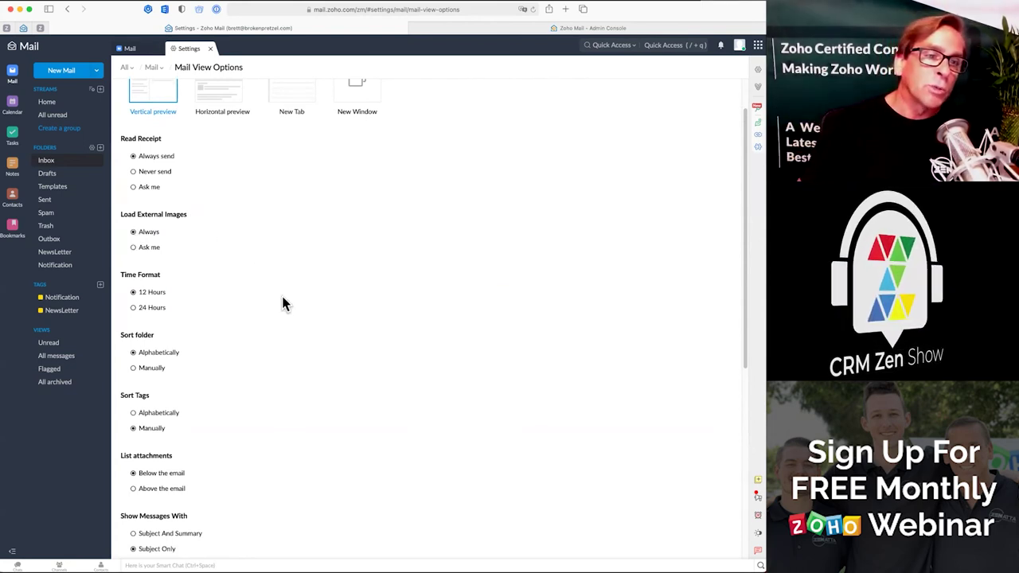
- In Mail View Options, set Sort folder to Manually and List attachments to Above the email
{"action": "scroll", "coordinate": [216, 293], "scroll_direction": "down", "scroll_amount": 3}
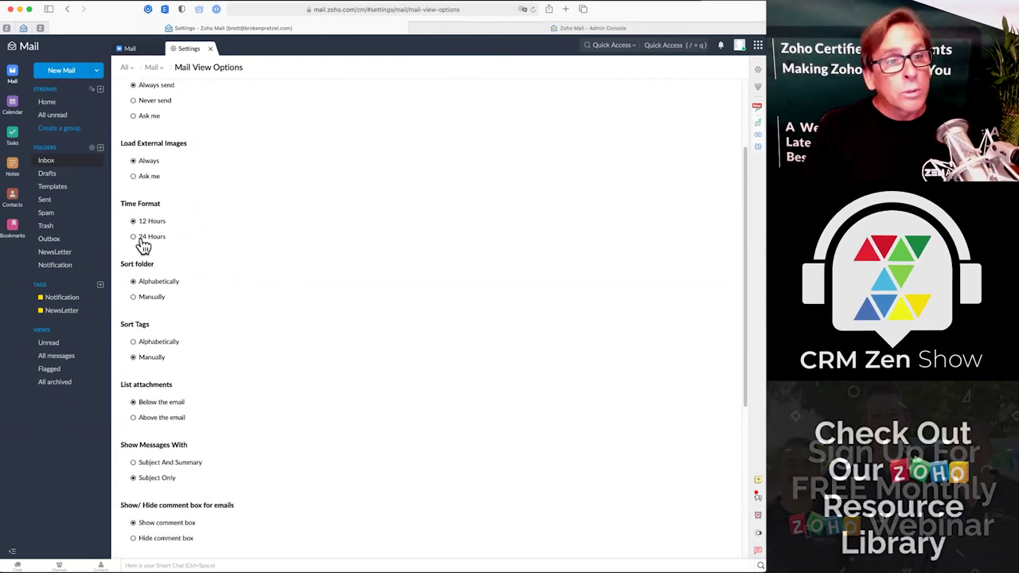
{"action": "scroll", "coordinate": [281, 337], "scroll_direction": "down", "scroll_amount": 4}
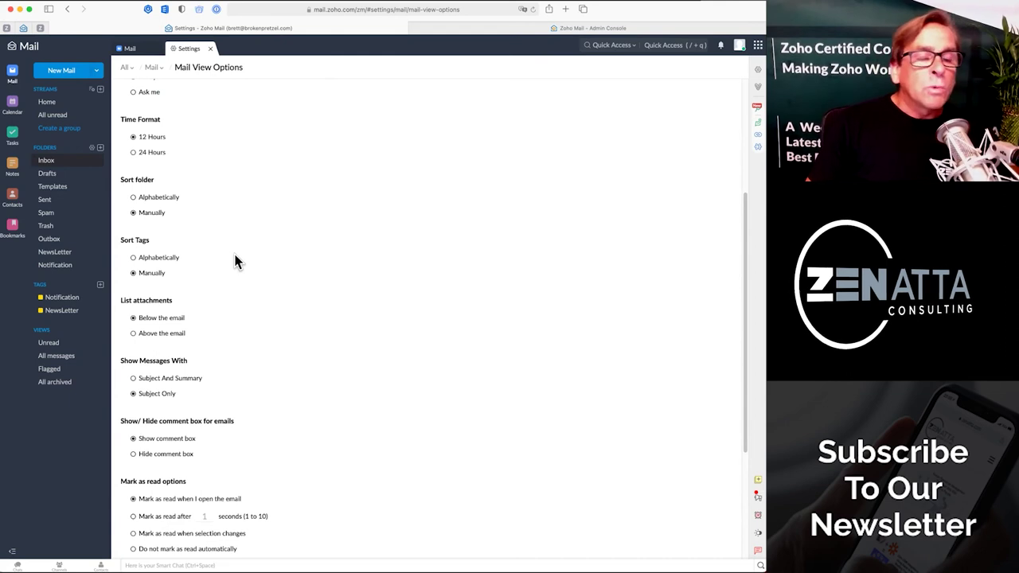
{"action": "scroll", "coordinate": [236, 256], "scroll_direction": "down", "scroll_amount": 2}
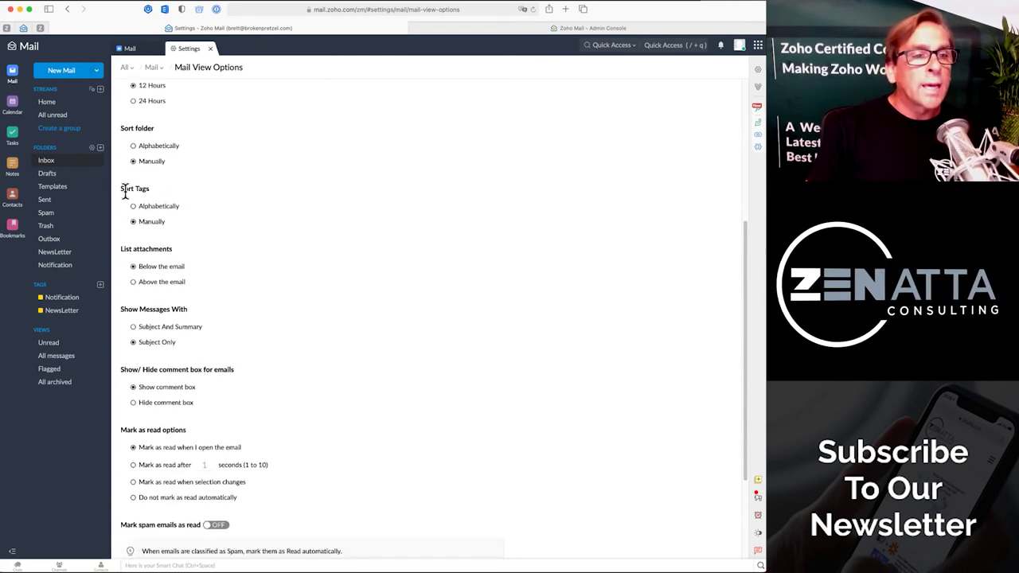
{"action": "scroll", "coordinate": [279, 360], "scroll_direction": "down", "scroll_amount": 3}
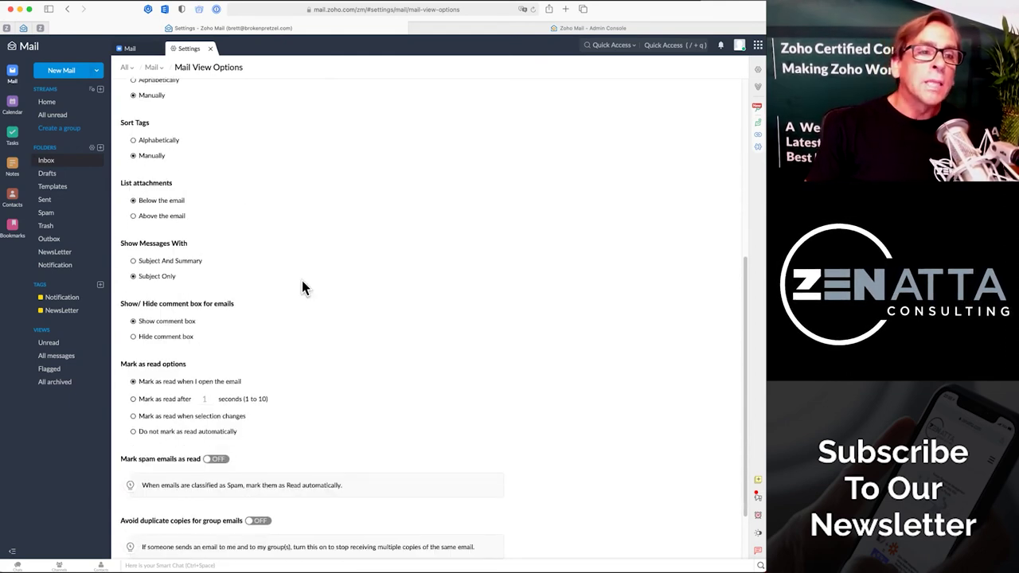
{"action": "left_click", "coordinate": [133, 219]}
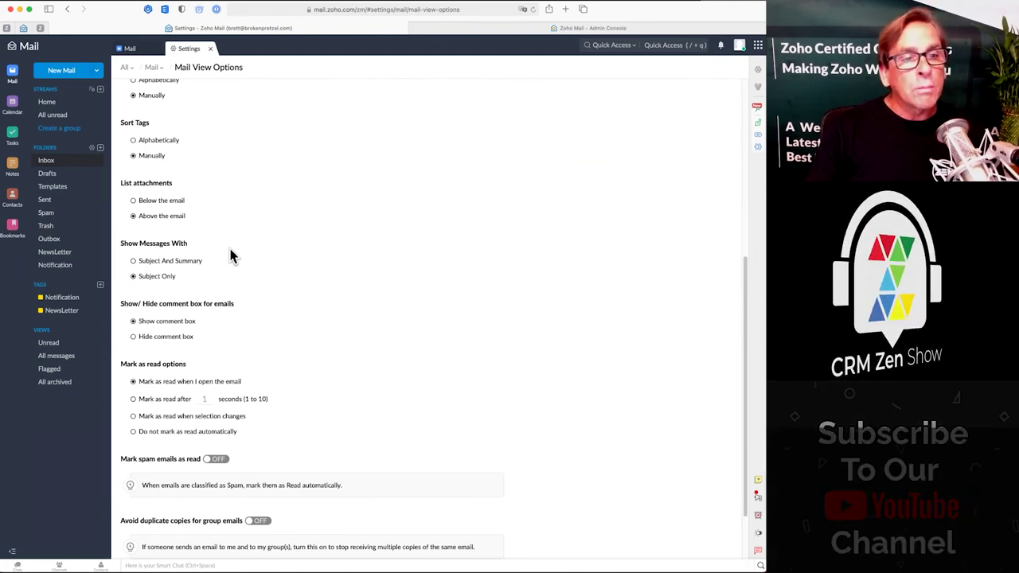
- Set Show Messages With to Subject And Summary and choose Hide comment box for emails
{"action": "left_click", "coordinate": [136, 261]}
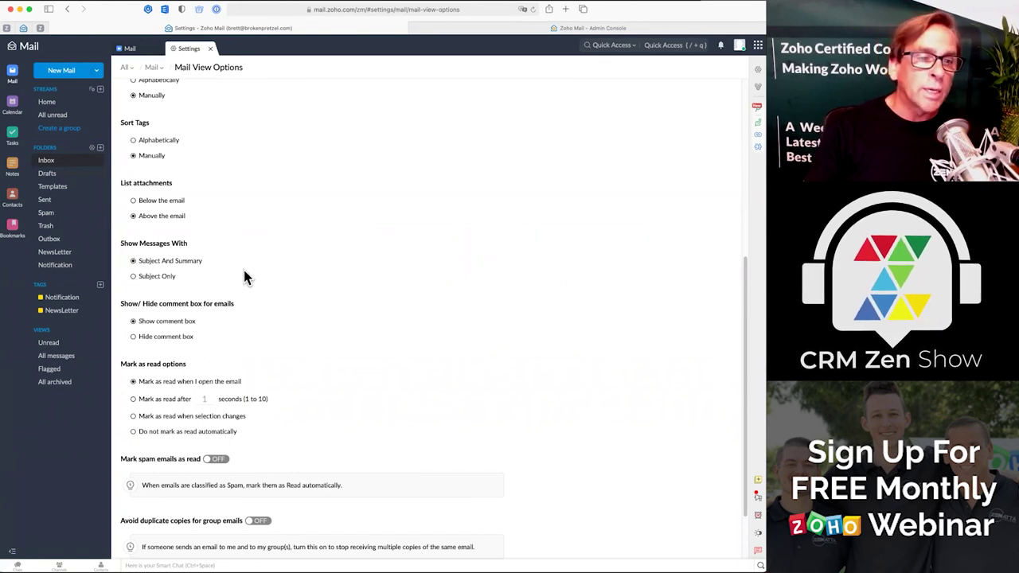
{"action": "scroll", "coordinate": [268, 347], "scroll_direction": "down", "scroll_amount": 2}
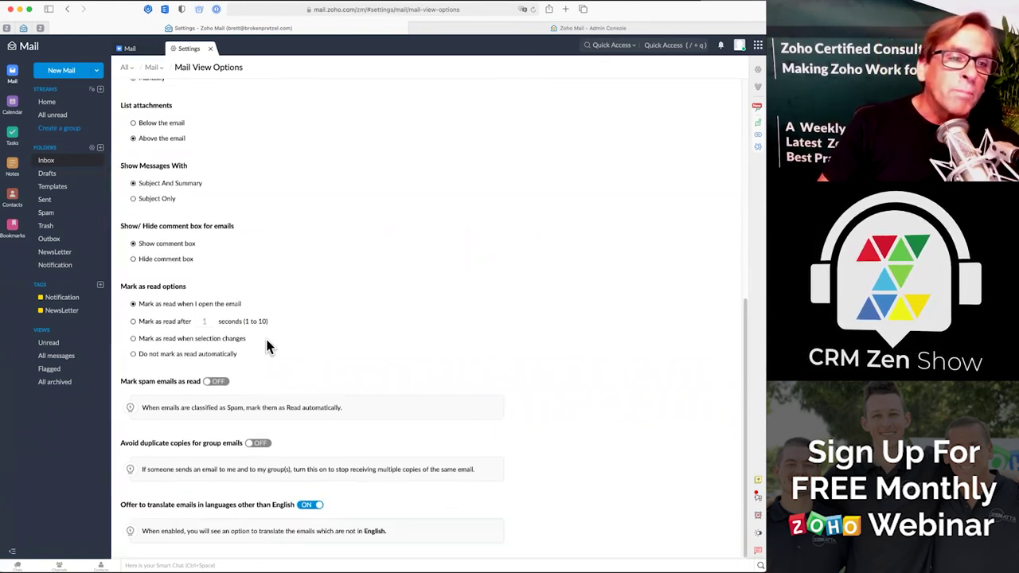
{"action": "left_click", "coordinate": [133, 261]}
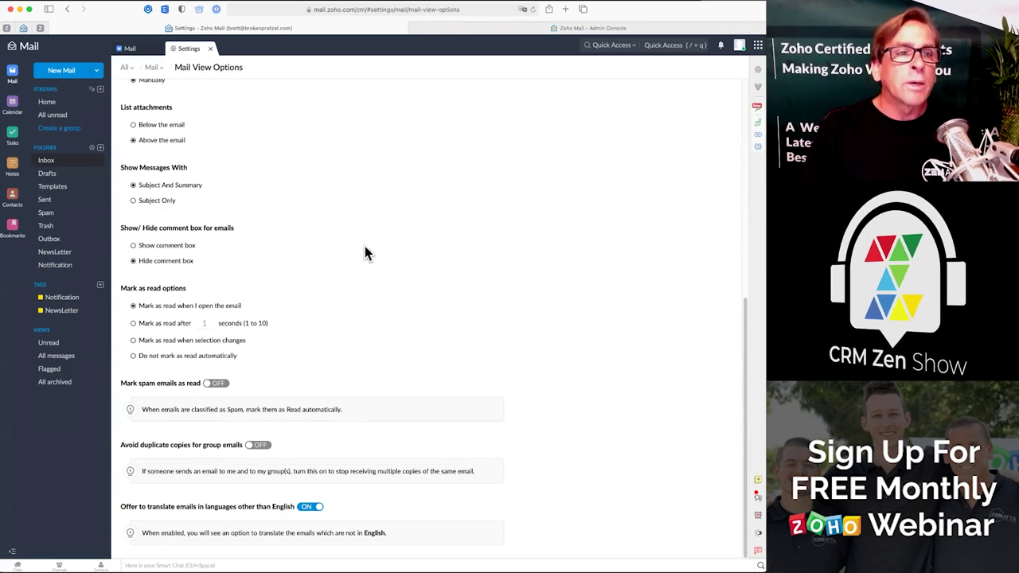
- Open the Compose settings and review the editor mode, reply address, font, outbox delay, undo send and CC/BCC options
{"action": "left_click", "coordinate": [151, 68]}
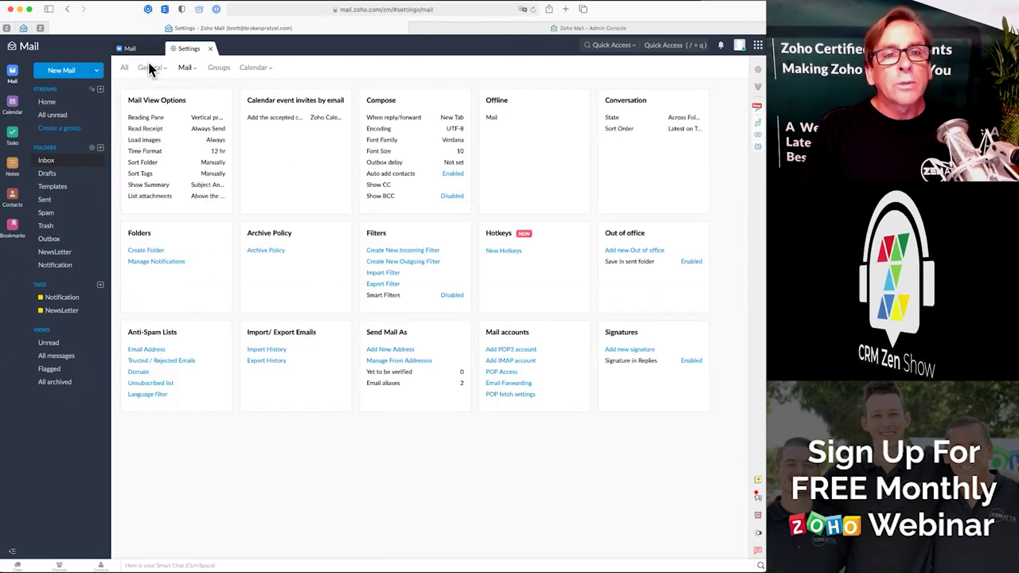
{"action": "left_click", "coordinate": [383, 101]}
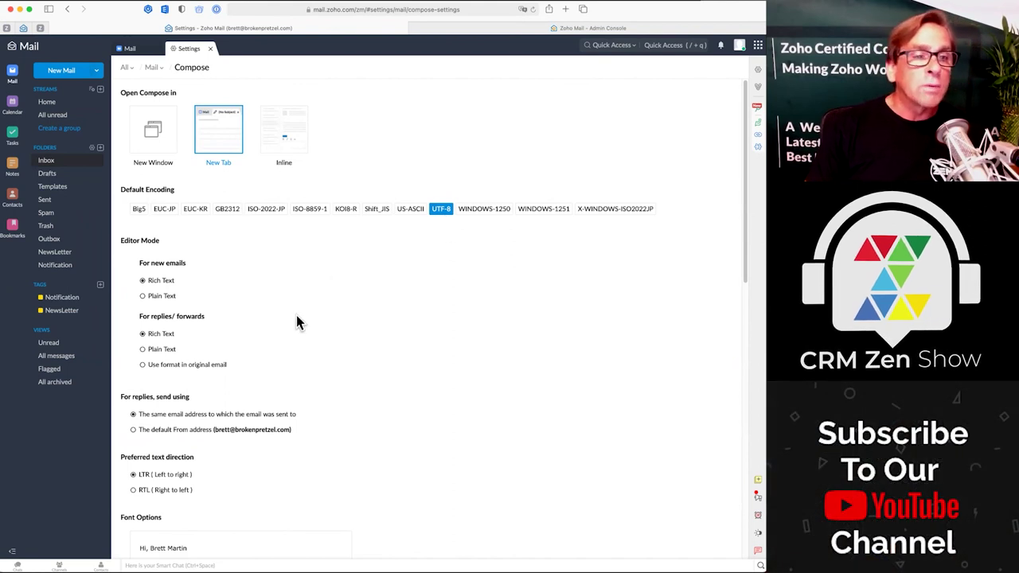
{"action": "scroll", "coordinate": [296, 322], "scroll_direction": "down", "scroll_amount": 2}
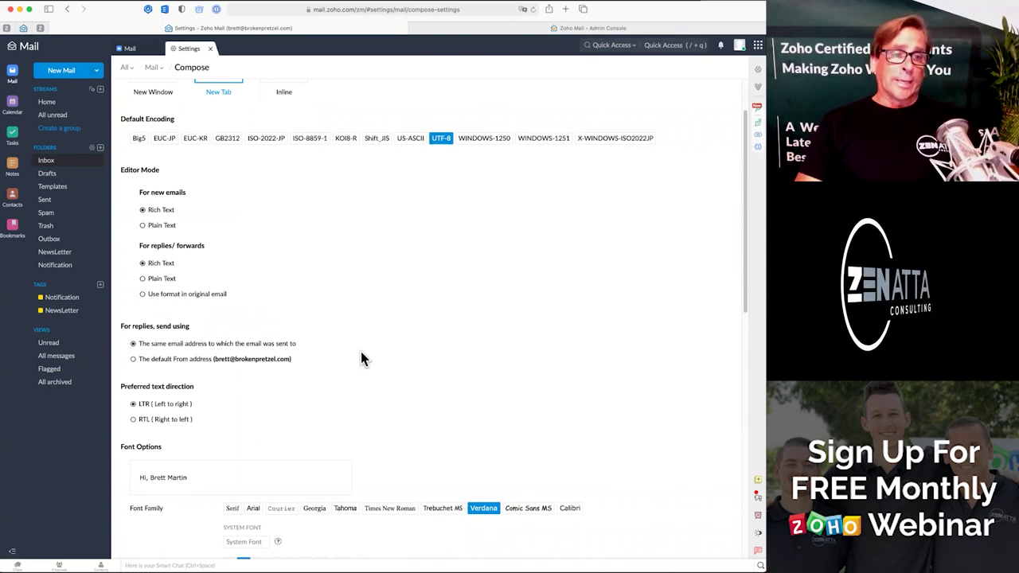
{"action": "scroll", "coordinate": [361, 353], "scroll_direction": "down", "scroll_amount": 2}
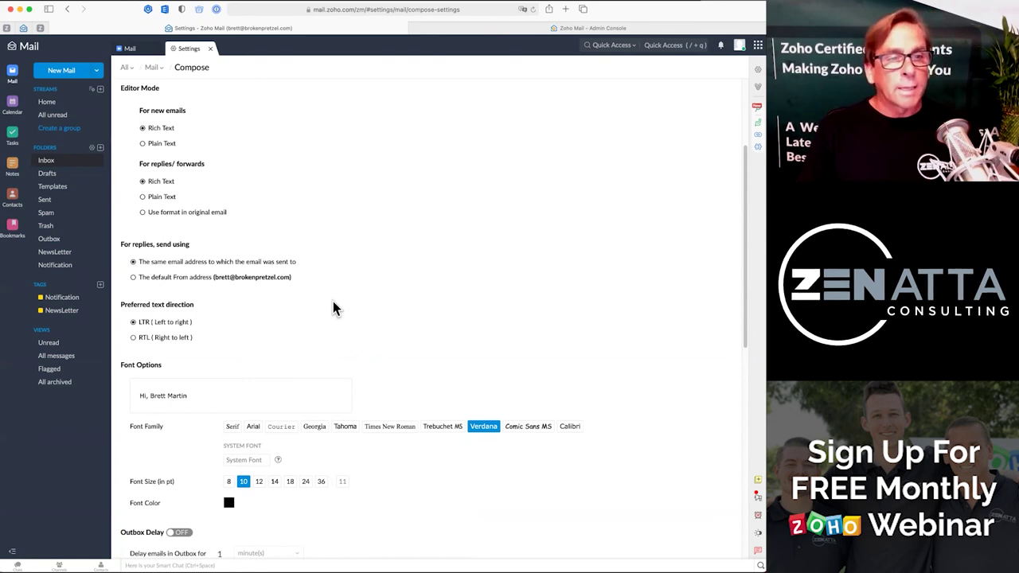
{"action": "scroll", "coordinate": [333, 308], "scroll_direction": "down", "scroll_amount": 5}
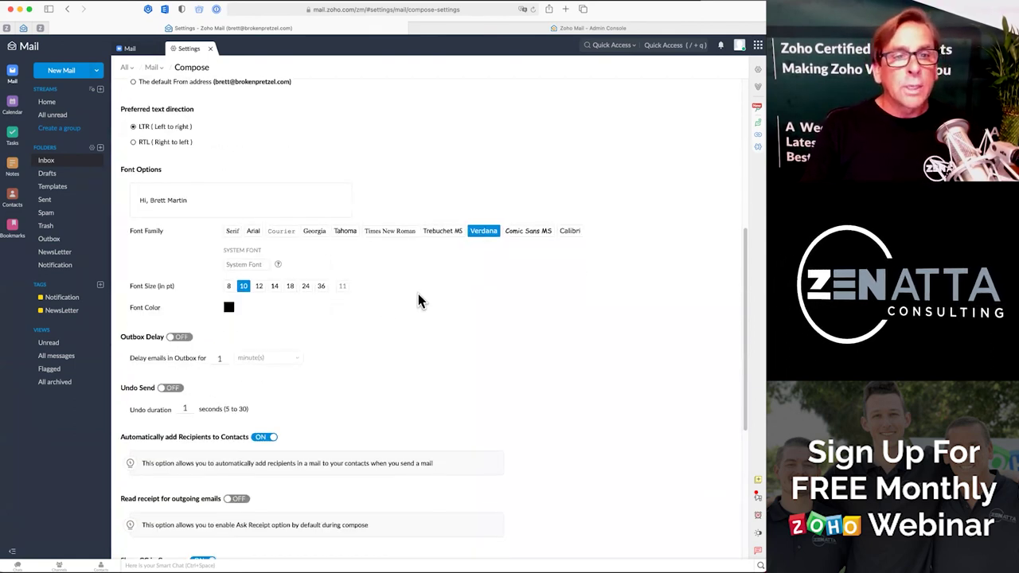
{"action": "scroll", "coordinate": [419, 301], "scroll_direction": "up", "scroll_amount": 4}
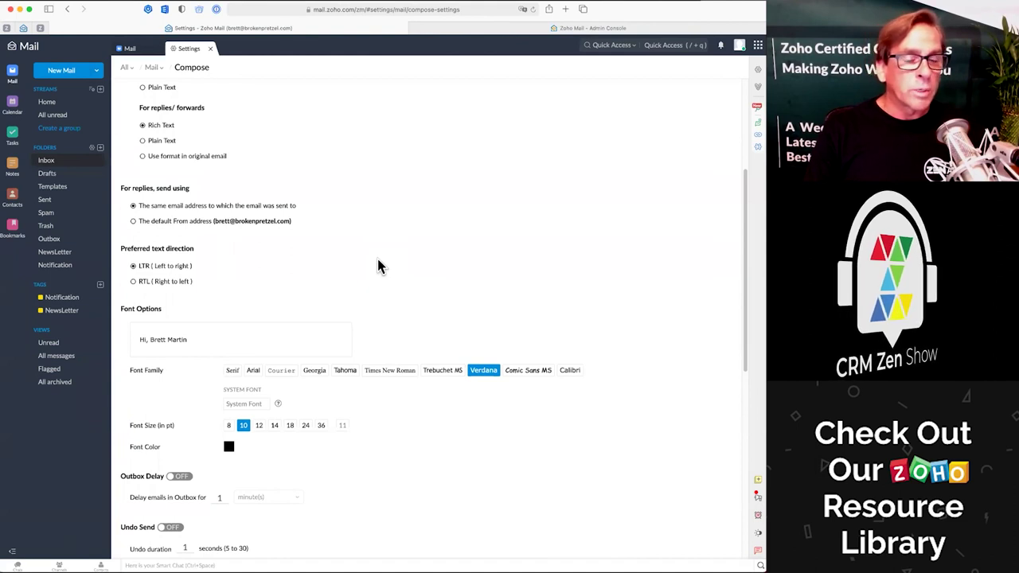
{"action": "scroll", "coordinate": [429, 434], "scroll_direction": "down", "scroll_amount": 4}
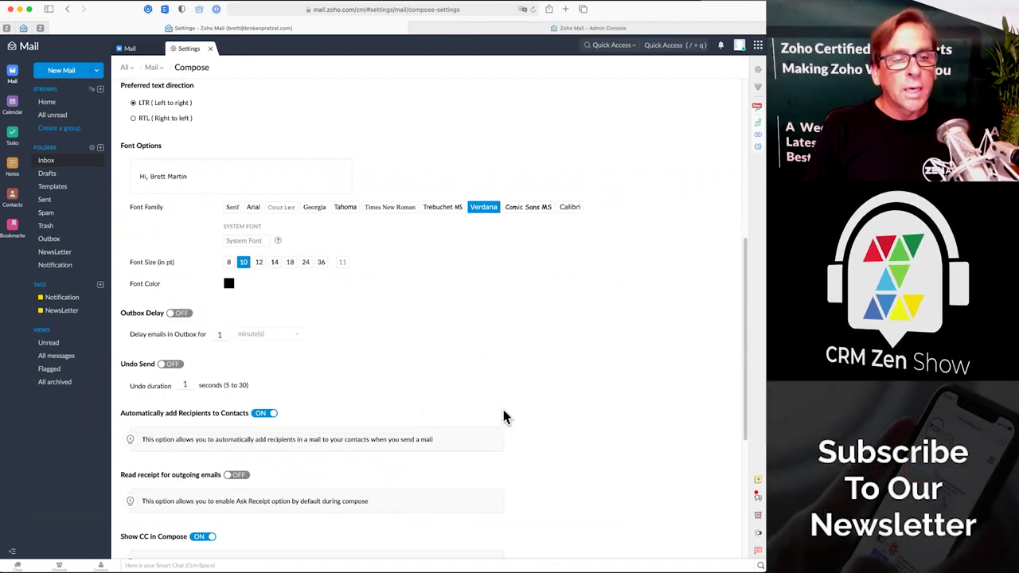
{"action": "scroll", "coordinate": [495, 427], "scroll_direction": "down", "scroll_amount": 4}
{"action": "scroll", "coordinate": [495, 427], "scroll_direction": "down", "scroll_amount": 4}
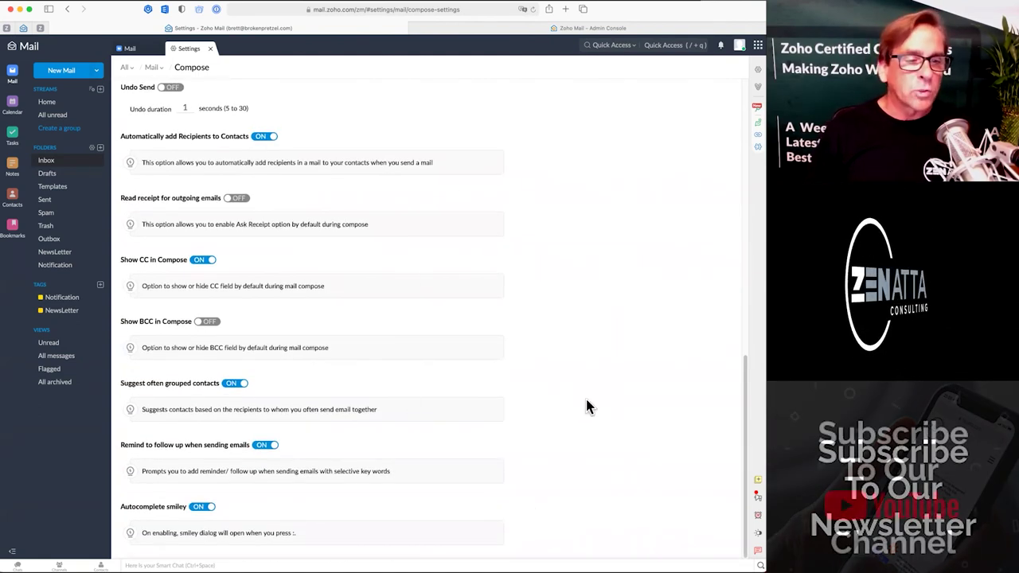
{"action": "scroll", "coordinate": [503, 227], "scroll_direction": "up", "scroll_amount": 10}
{"action": "scroll", "coordinate": [503, 227], "scroll_direction": "up", "scroll_amount": 4}
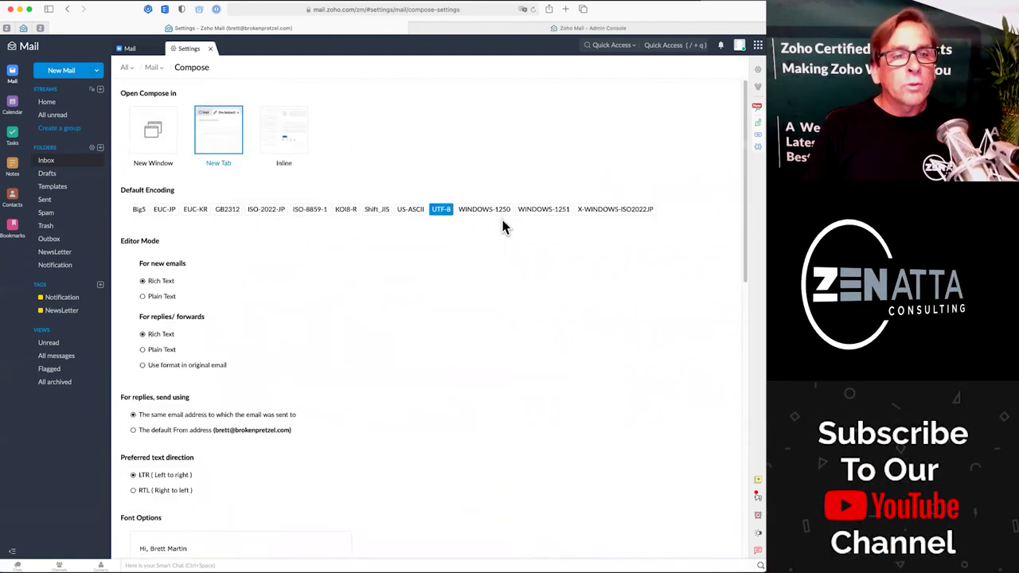